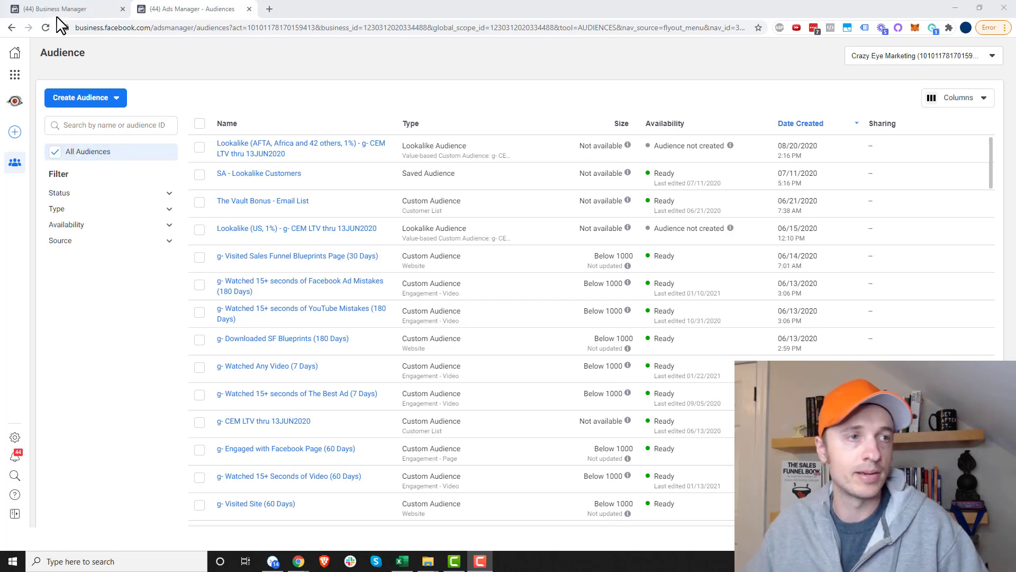
Start a new Custom Audience from Create Audience and pick Facebook Page as its source
click(15, 77)
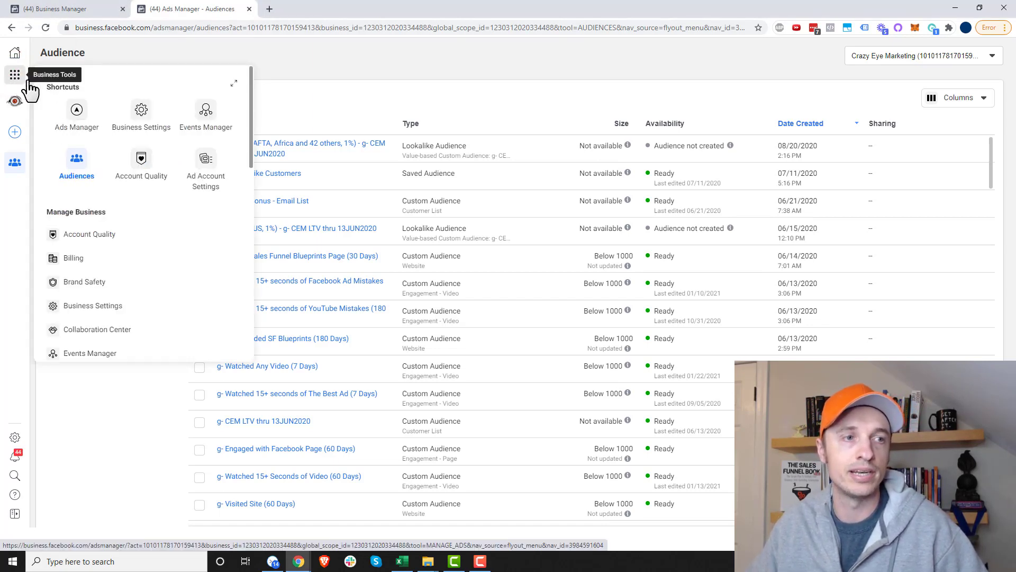
click(400, 55)
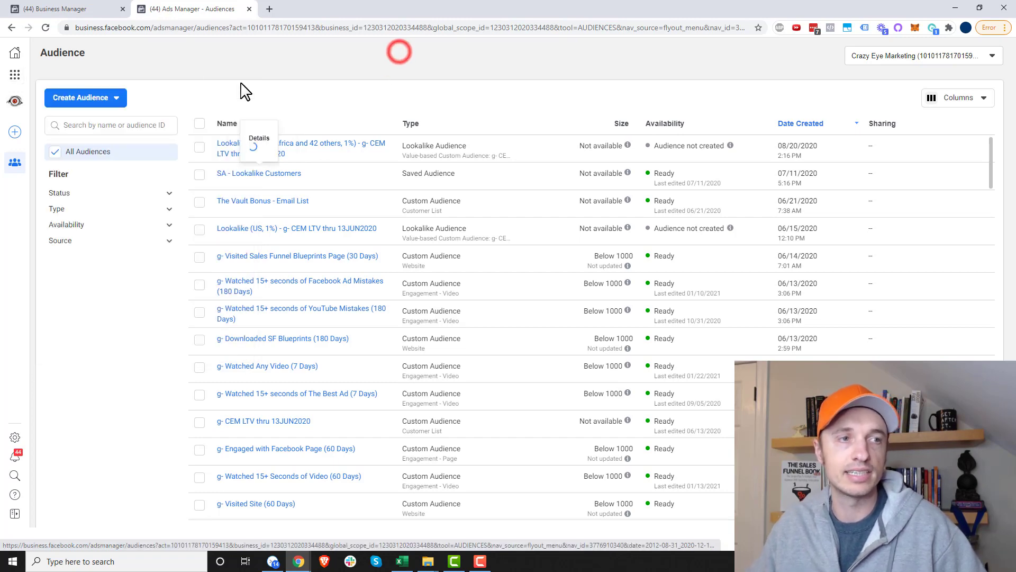
click(100, 101)
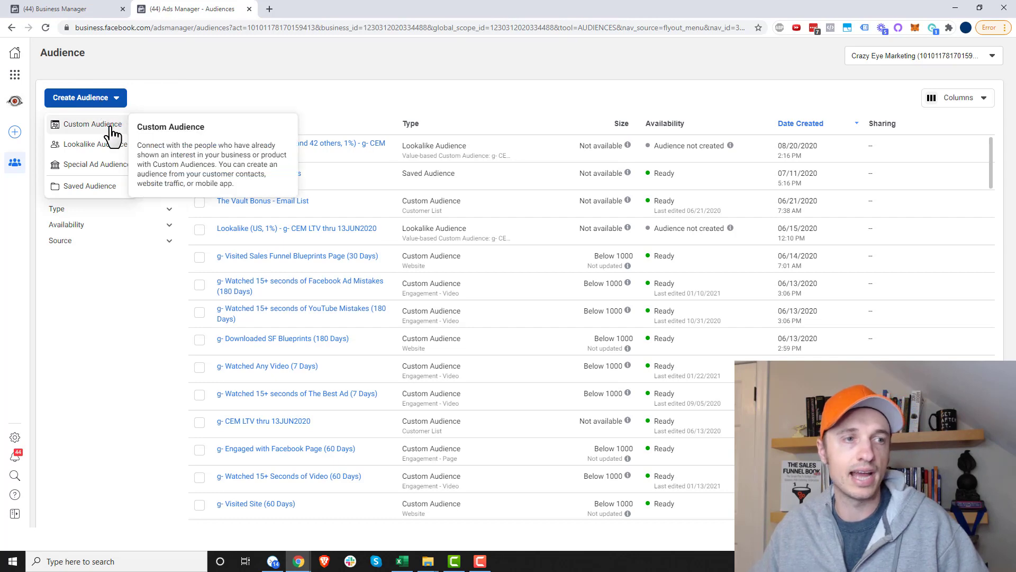
click(111, 127)
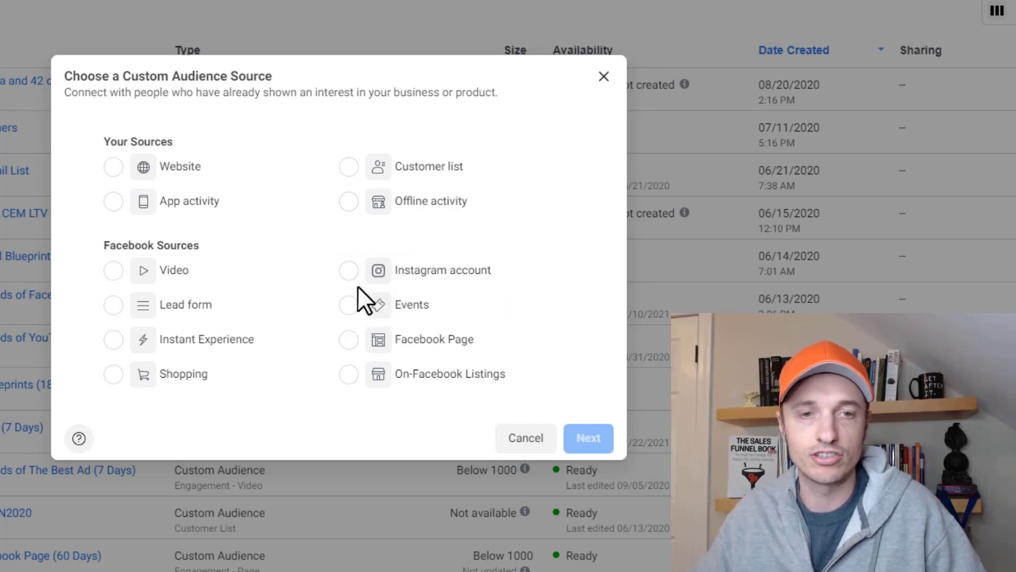
click(349, 339)
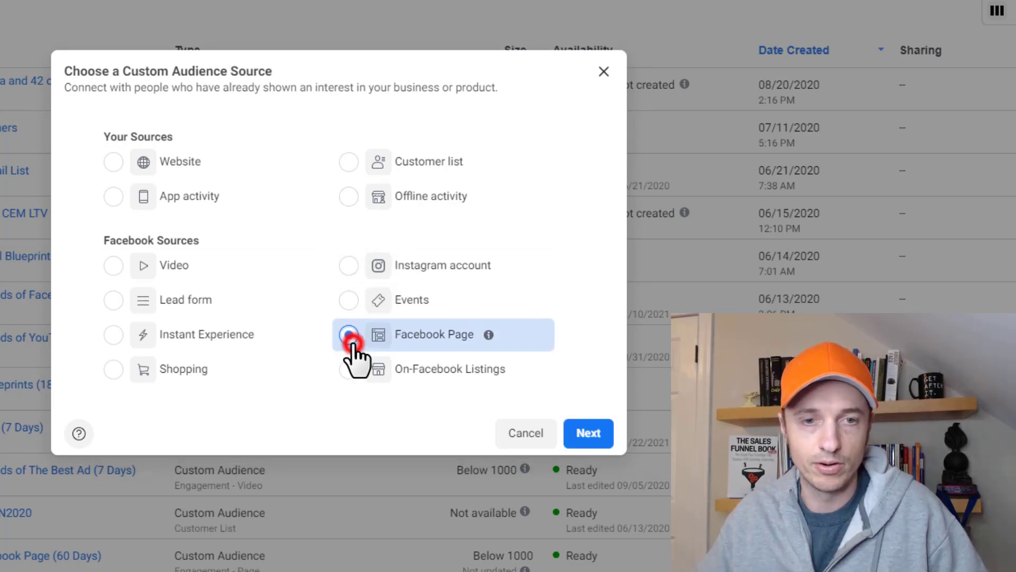
Continue to the Facebook Page audience form and review the ANY/ALL matching options without changing them
click(596, 438)
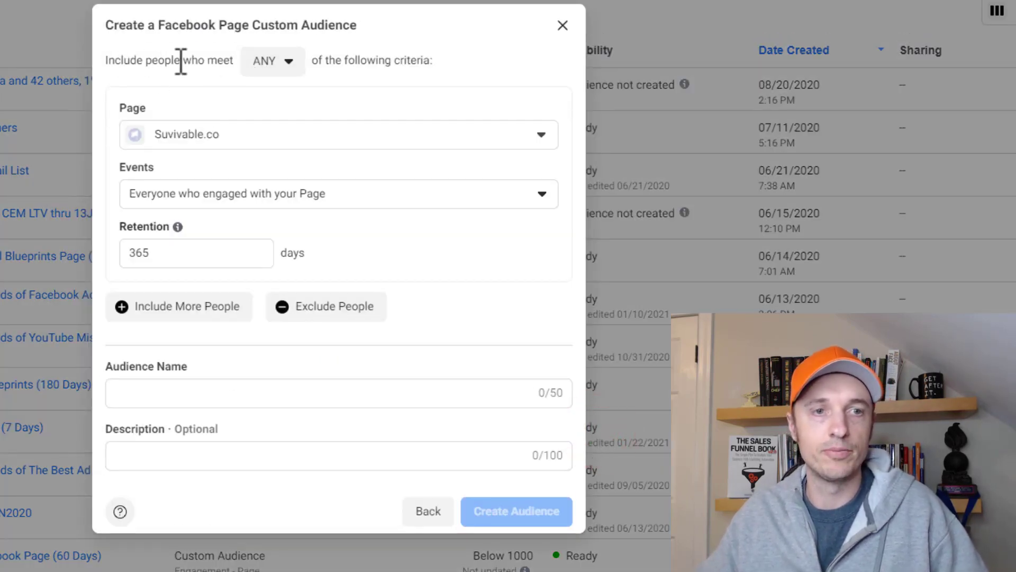
click(273, 61)
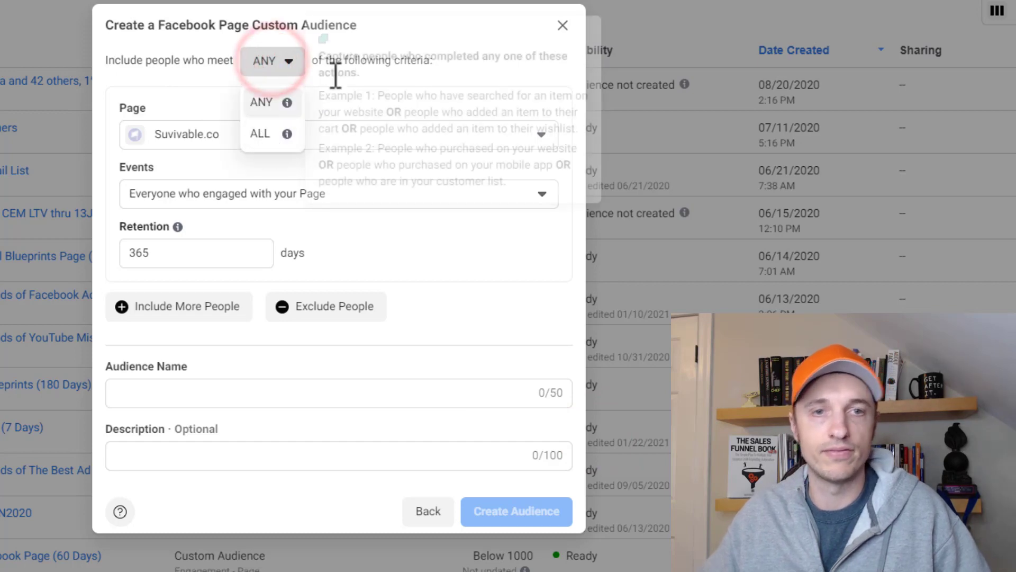
click(180, 60)
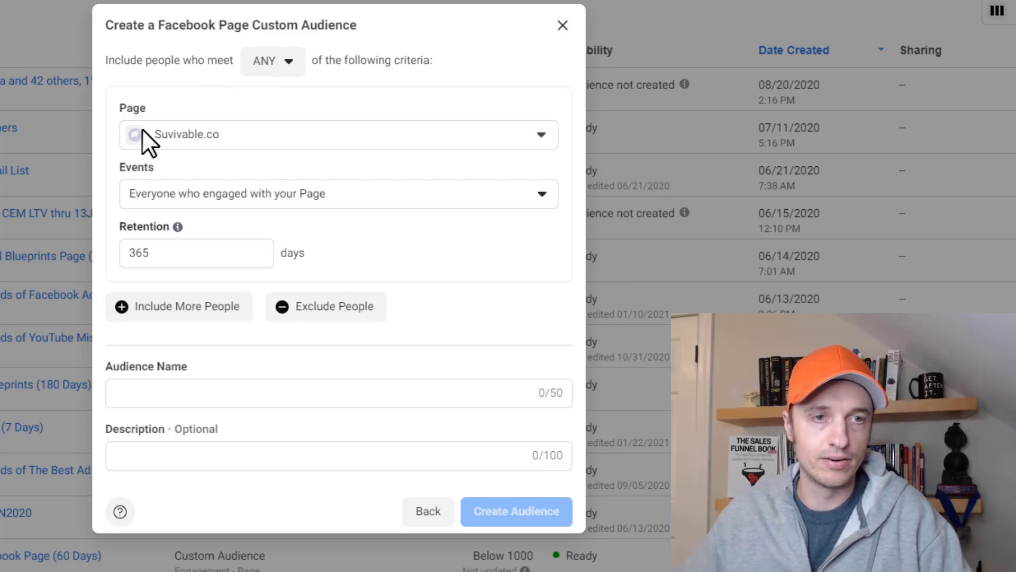
Switch the audience's source page from Suvivable.co to the Crazy Eye Marketing page
click(191, 137)
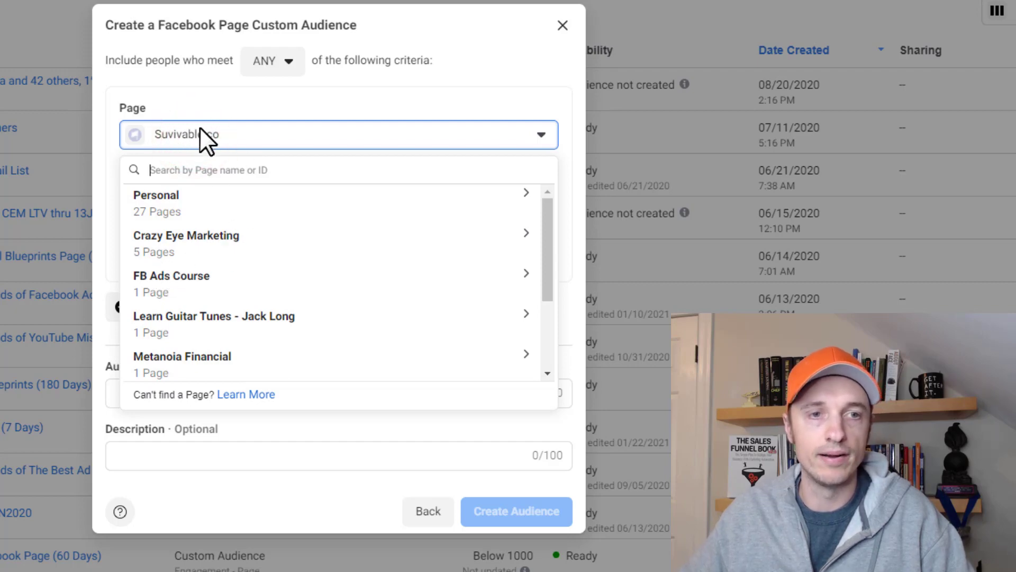
click(217, 239)
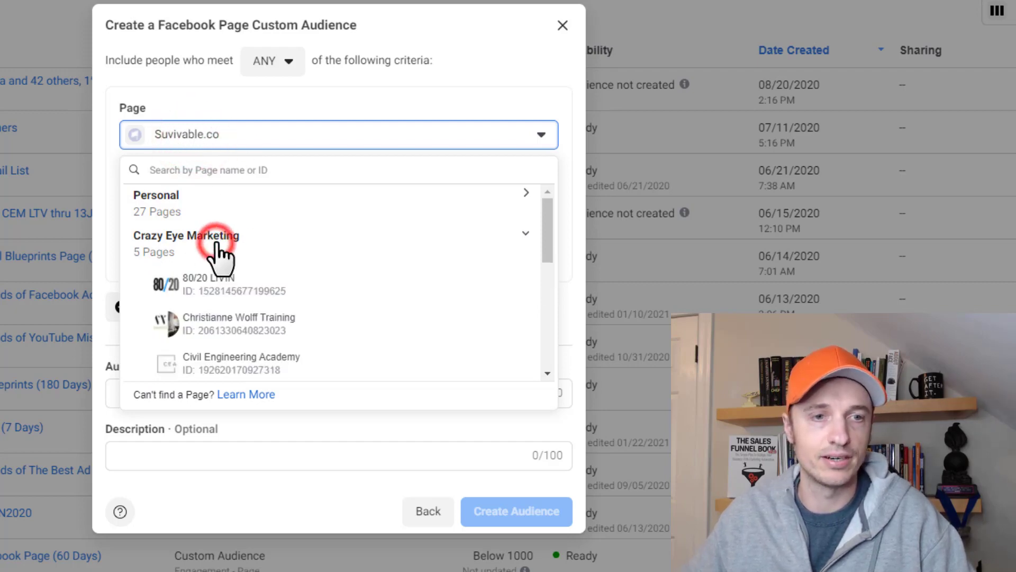
scroll(222, 252, down, 4)
click(220, 232)
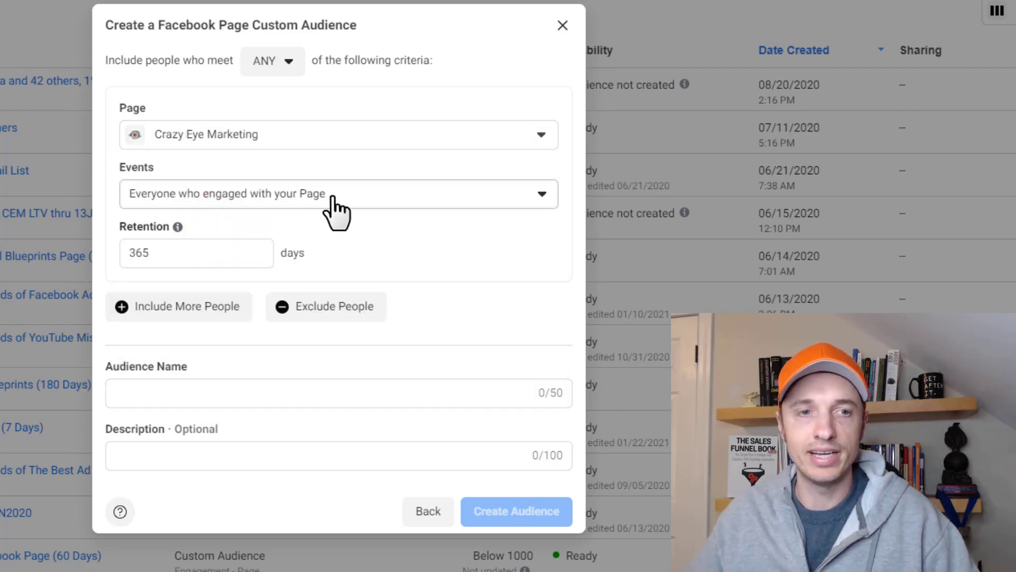
click(351, 194)
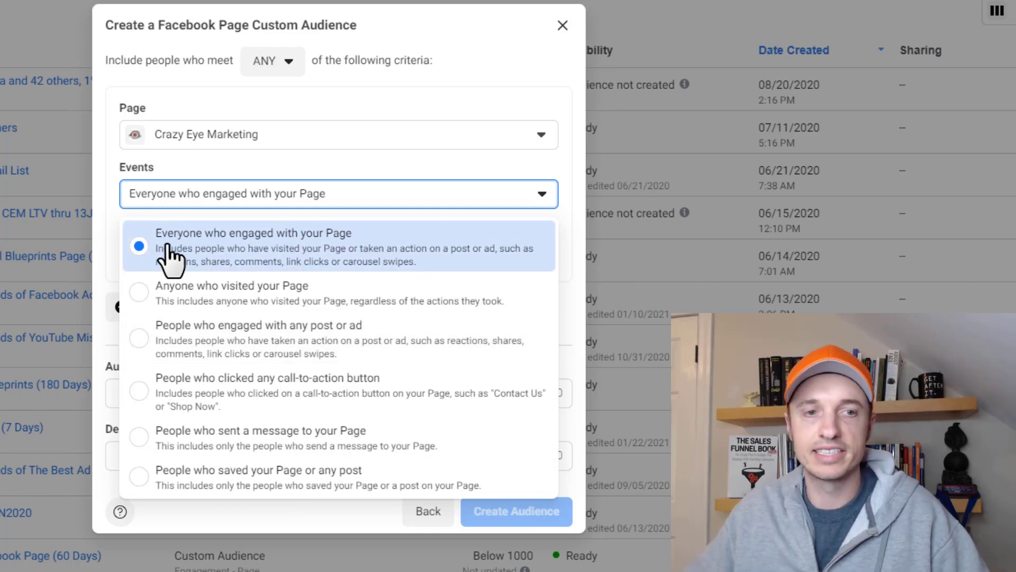
click(326, 246)
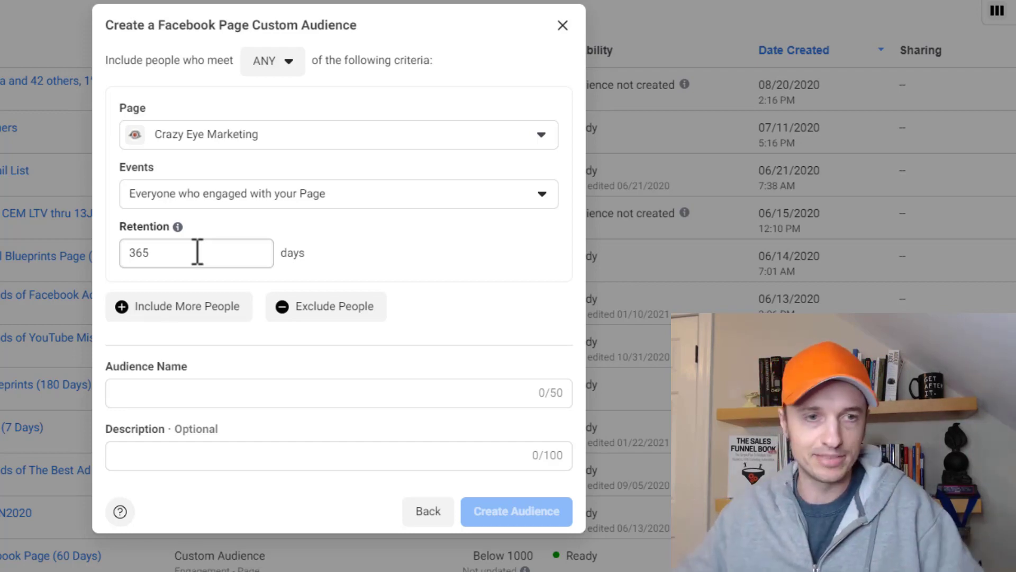
Change the audience retention from 365 days to 7 days
mouse_move(178, 228)
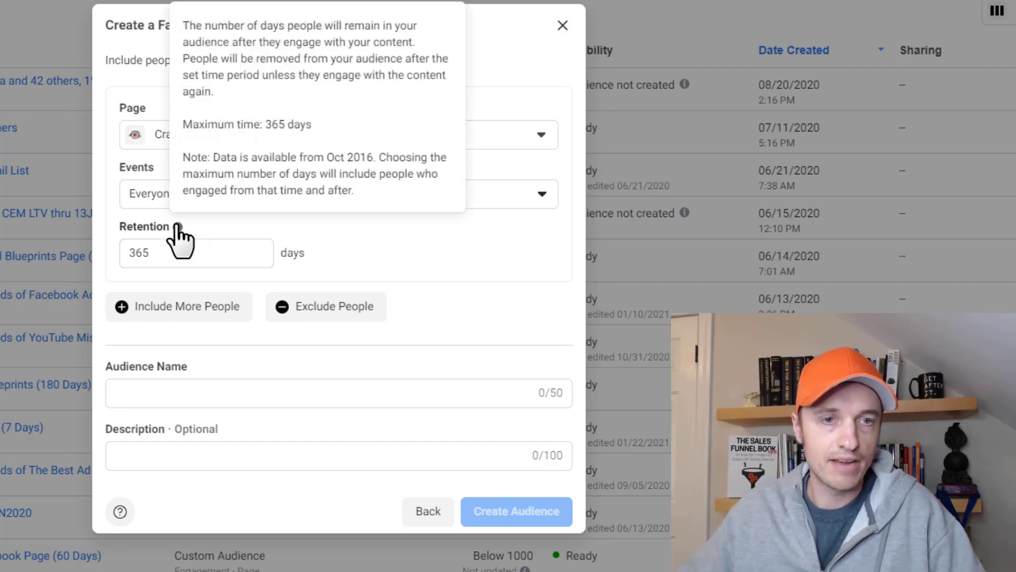
double_click(186, 256)
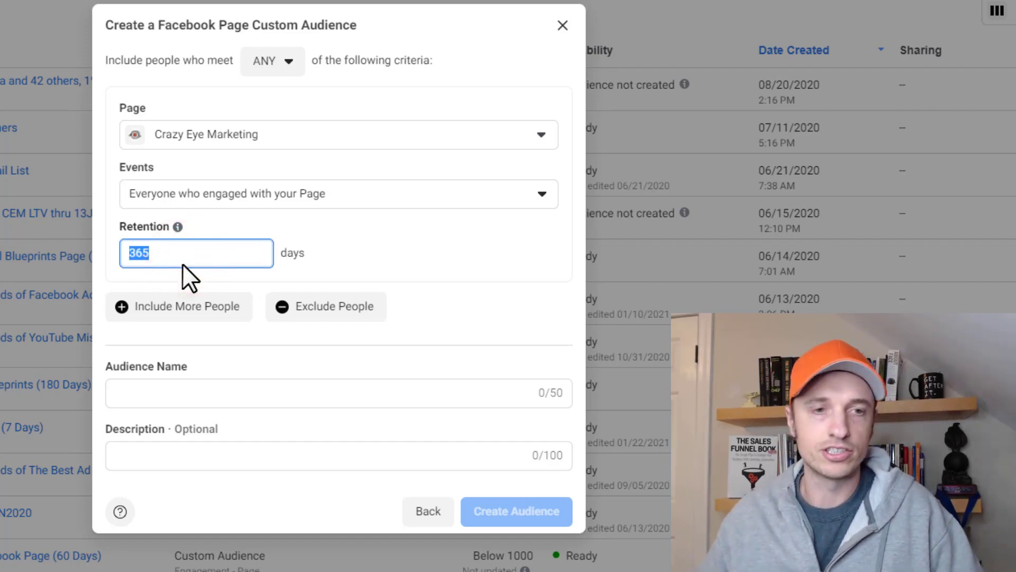
text(7)
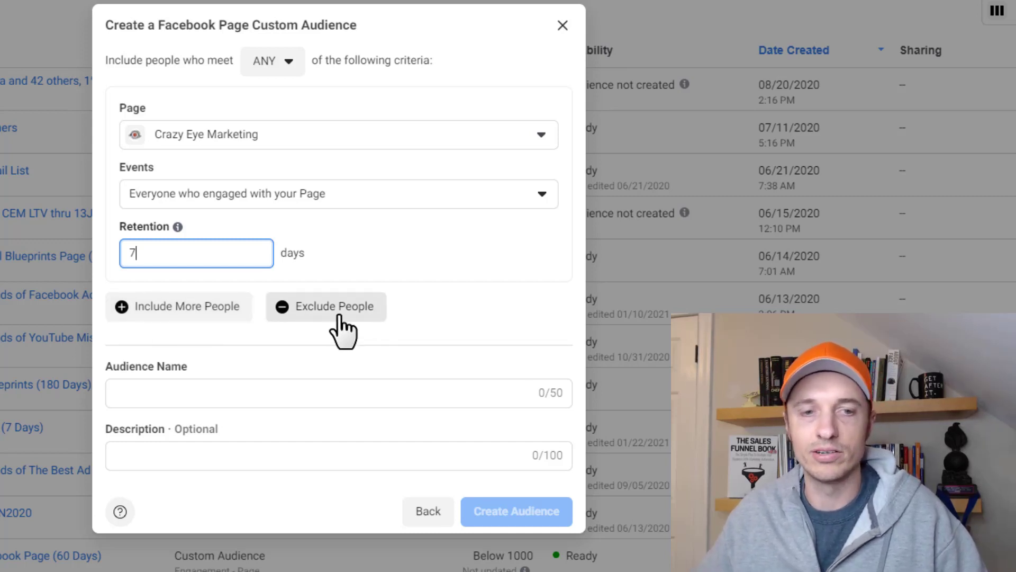
click(189, 316)
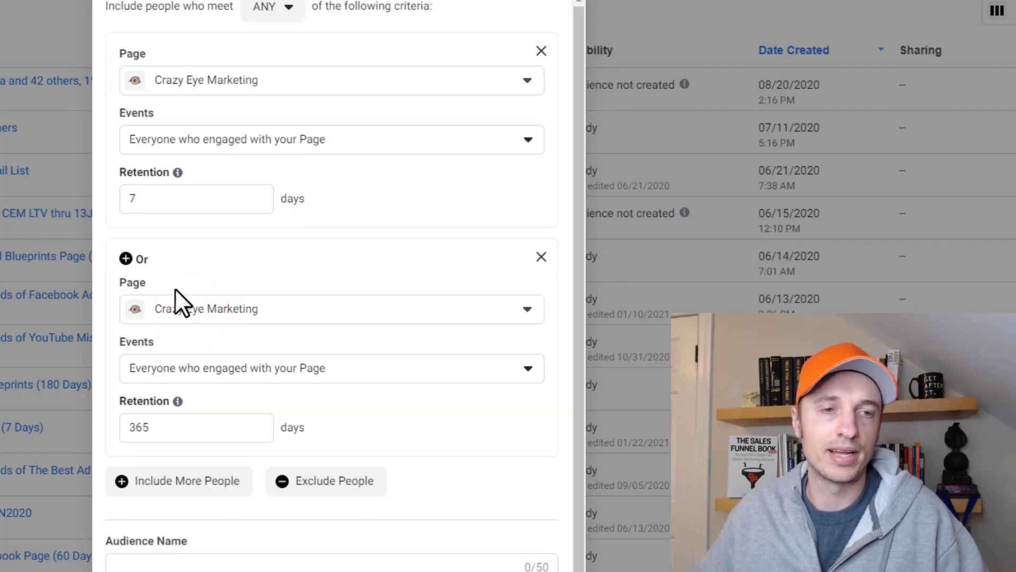
click(223, 305)
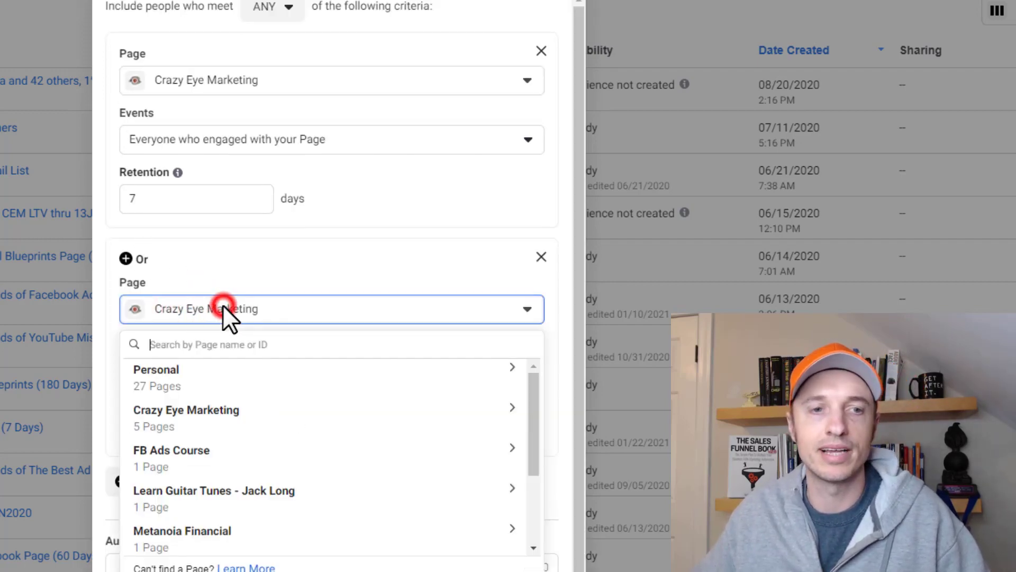
click(265, 277)
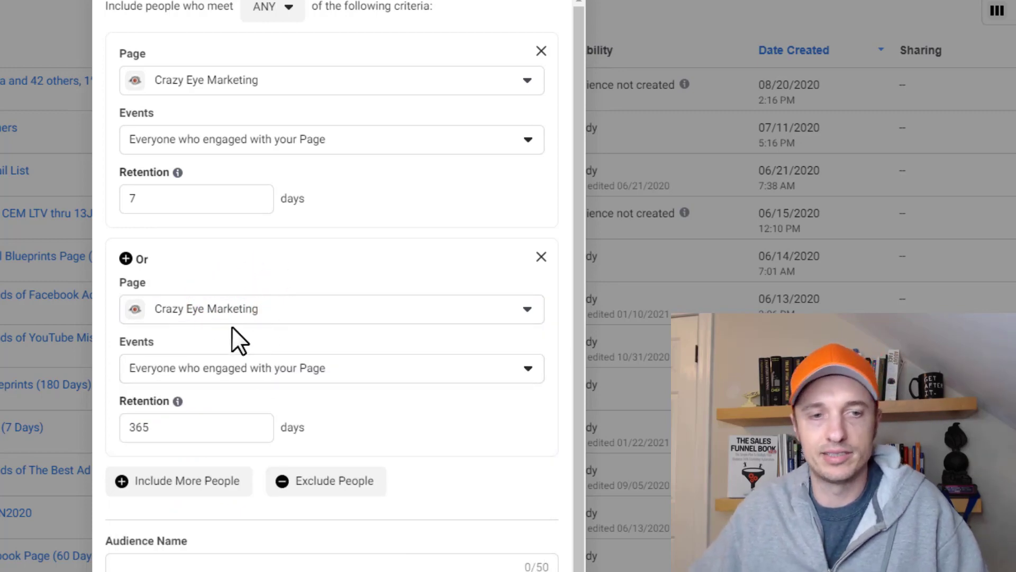
click(541, 257)
Name the audience 'Engaged with Page (7 days)' and create it
click(218, 390)
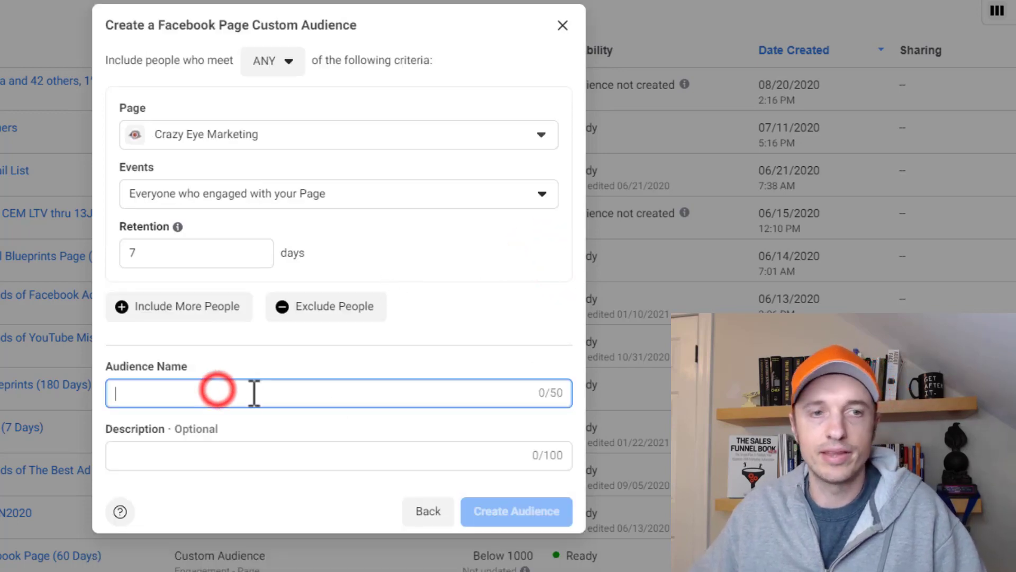
text(Engaged with Page (7 days)
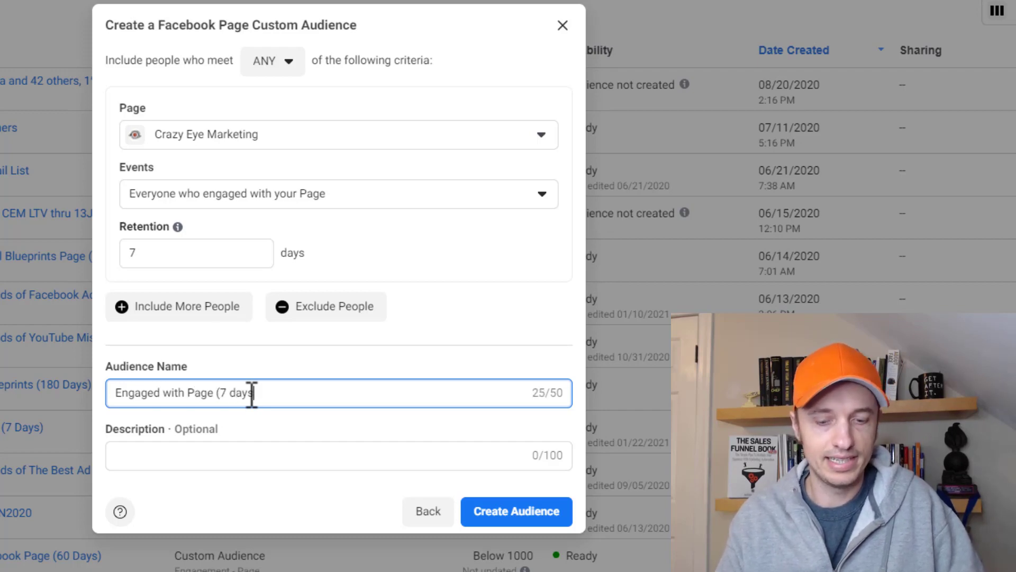
click(215, 453)
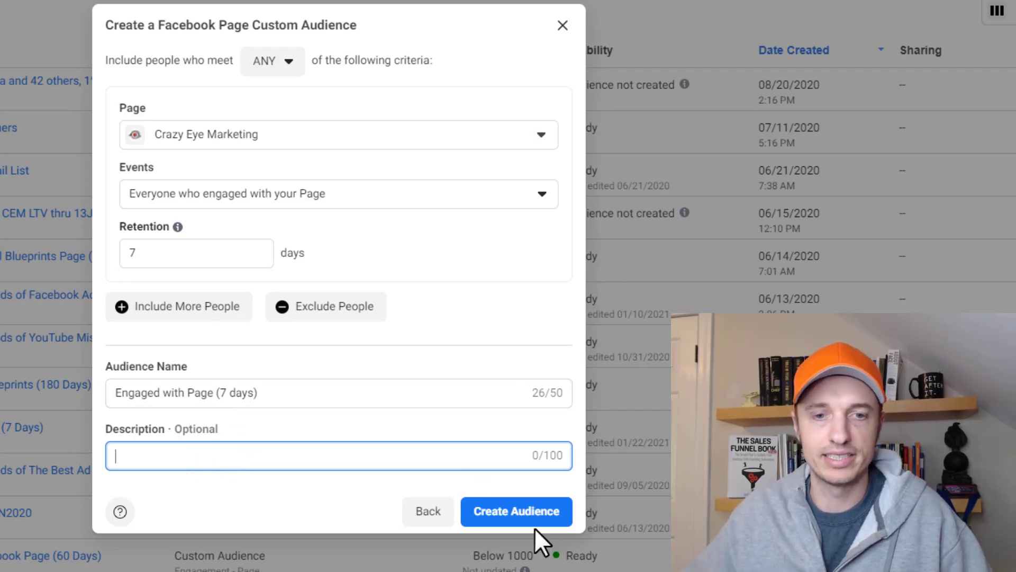
click(536, 513)
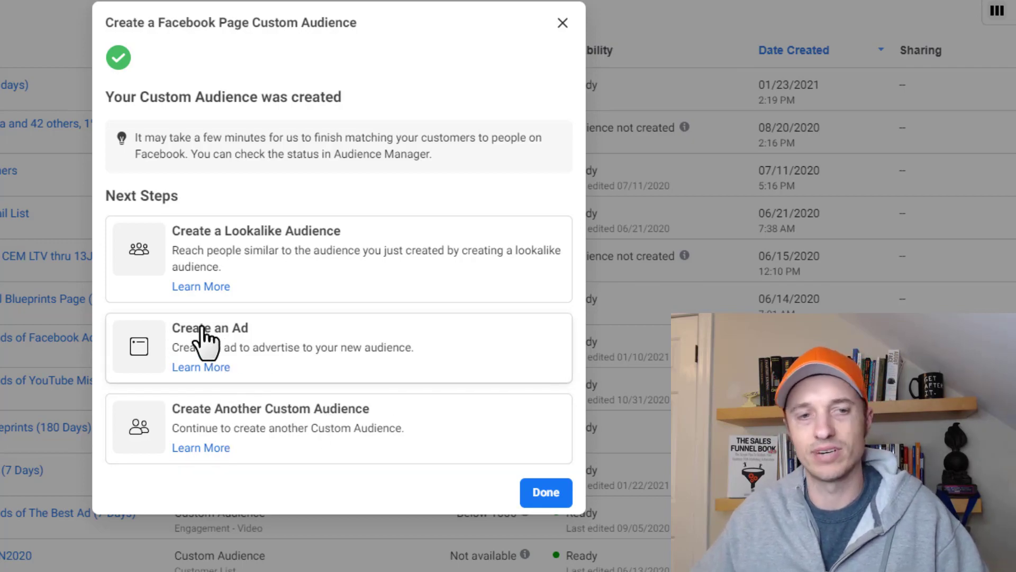
Close the audience confirmation and go to the Ads Manager campaigns list
click(554, 483)
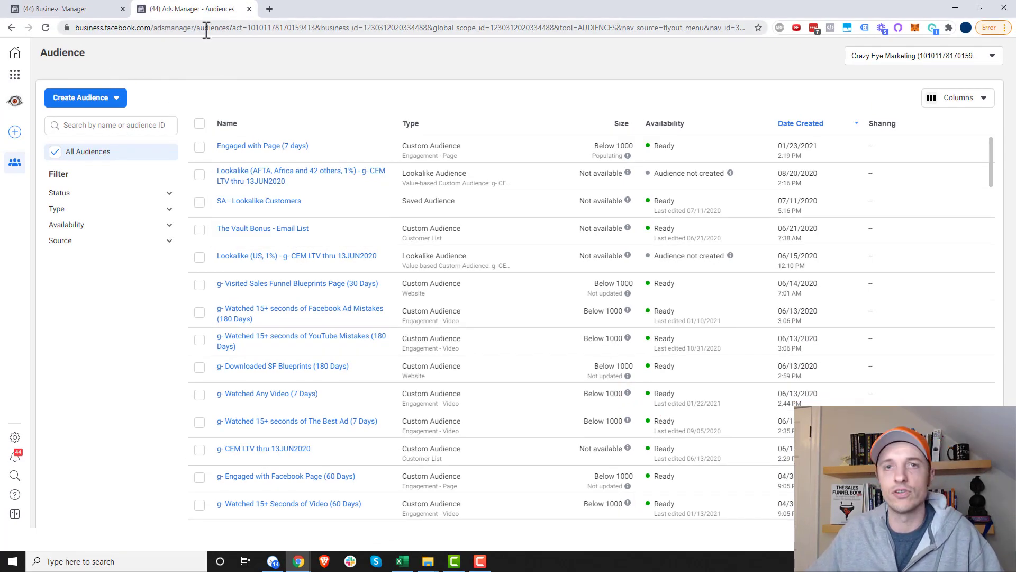
click(15, 74)
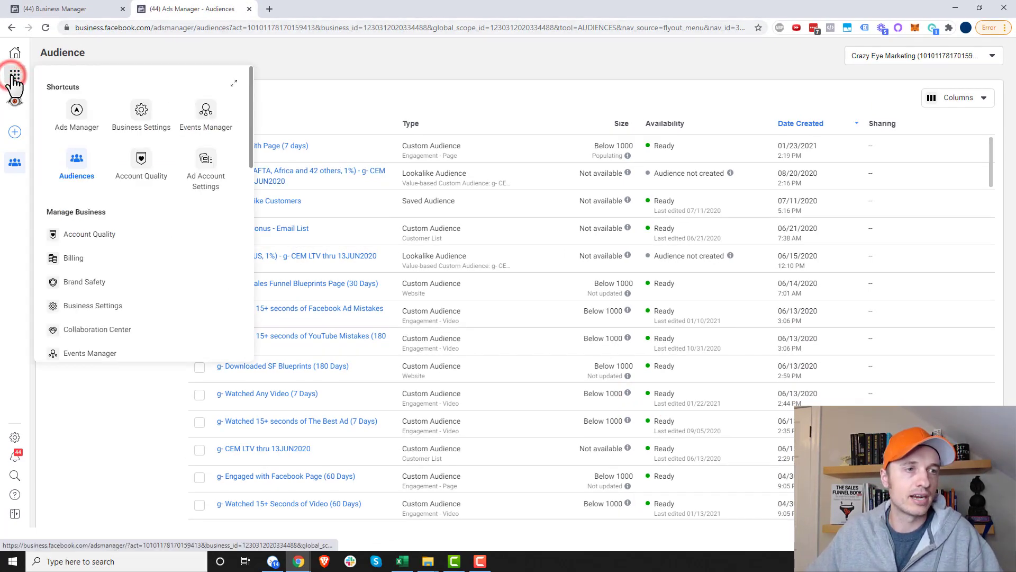
click(74, 114)
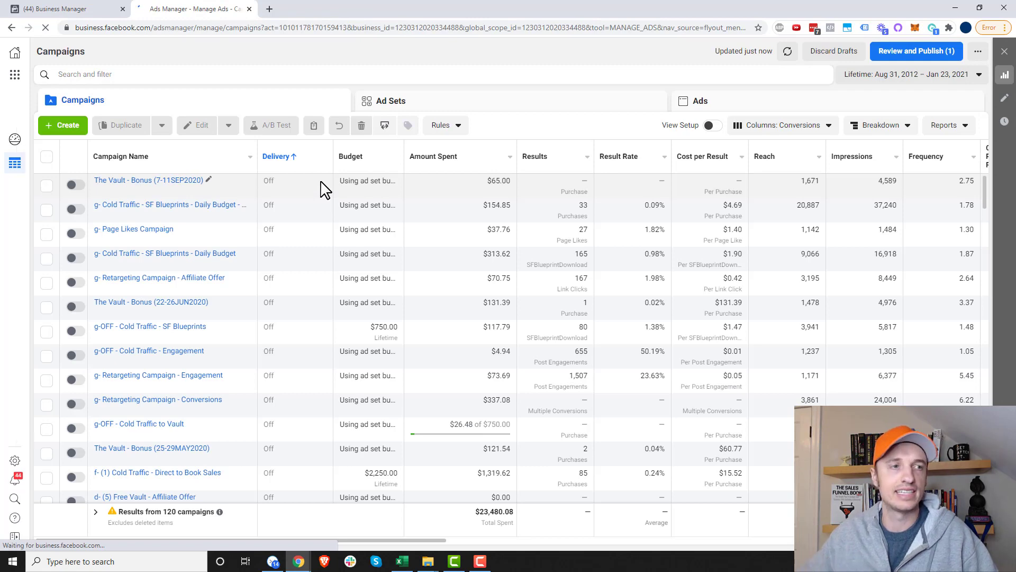
Start a new campaign with the Conversions objective
click(74, 127)
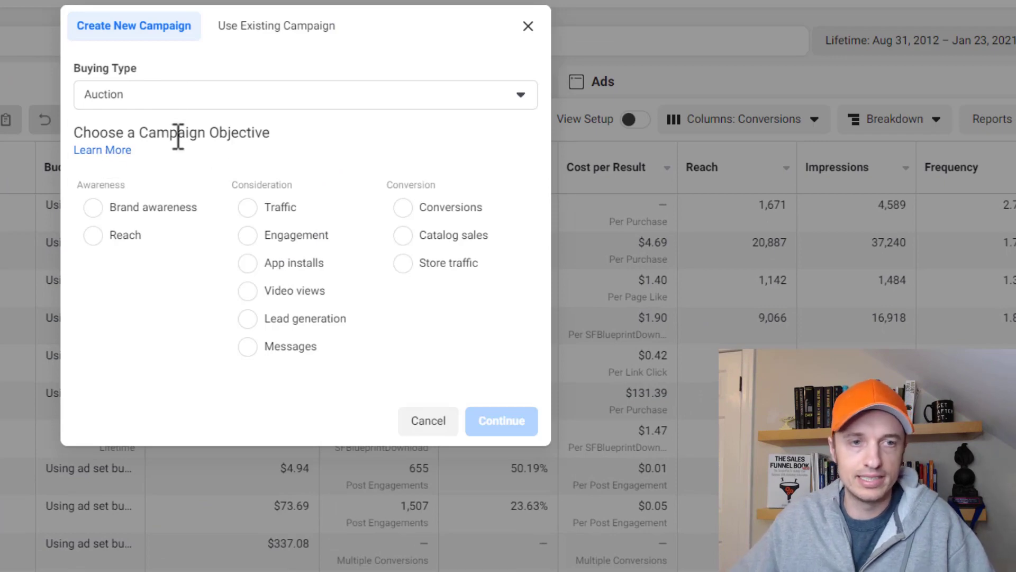
click(401, 210)
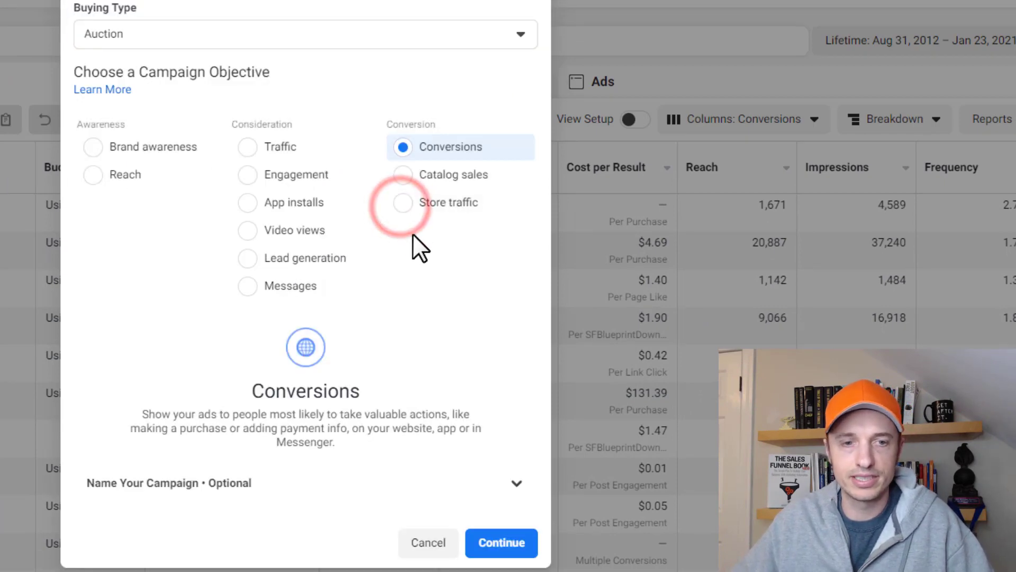
click(308, 484)
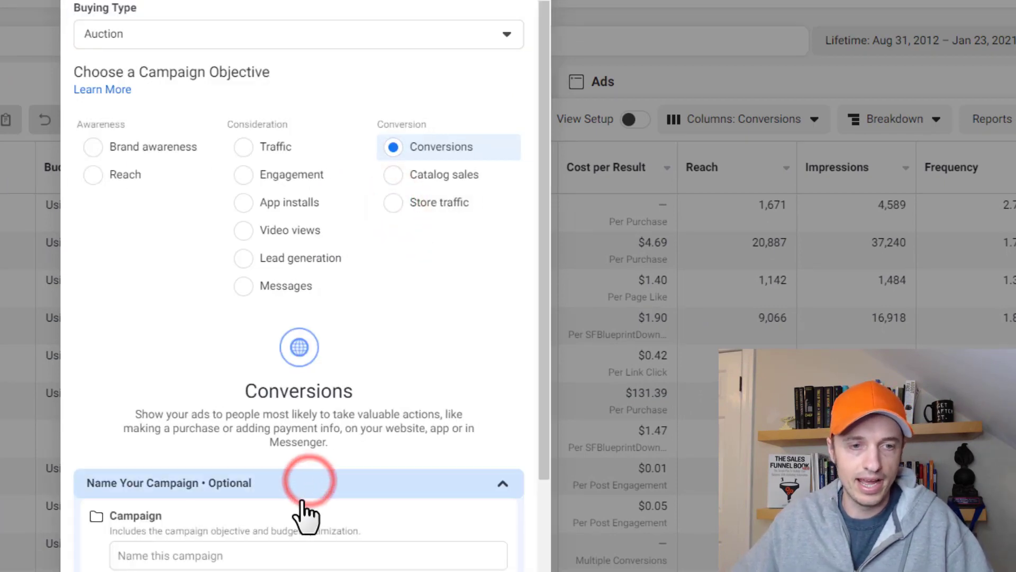
scroll(298, 503, down, 3)
Name the campaign 'Demo Page Enagement' and the ad set 'Engaged with page 7 days'
click(253, 407)
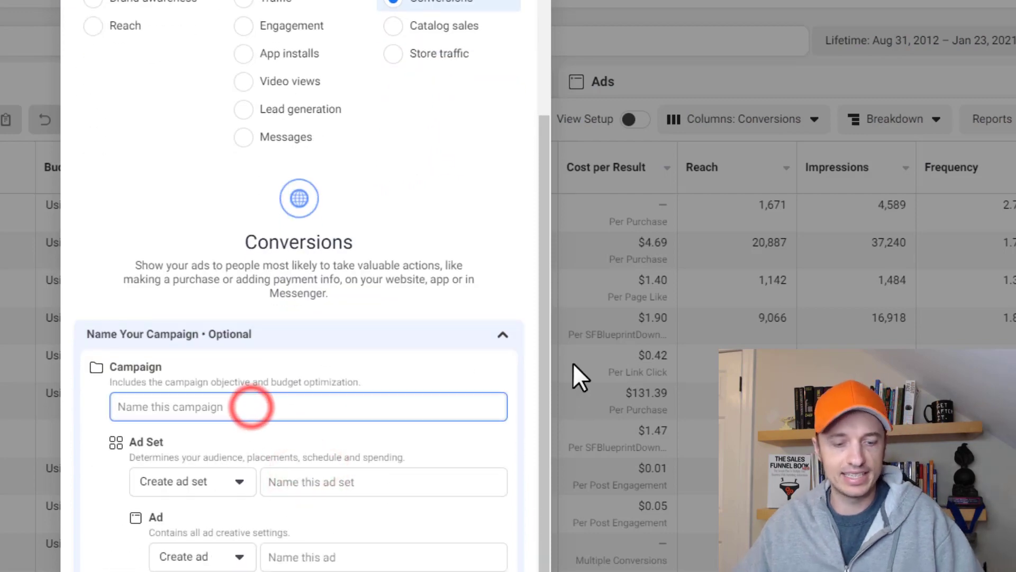
text(Demo P)
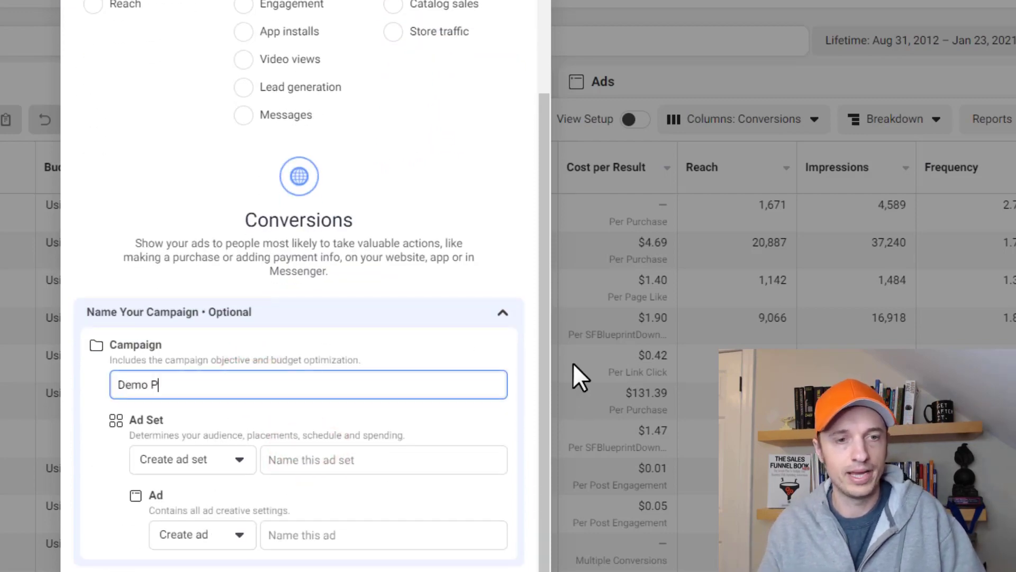
text(age Enagement)
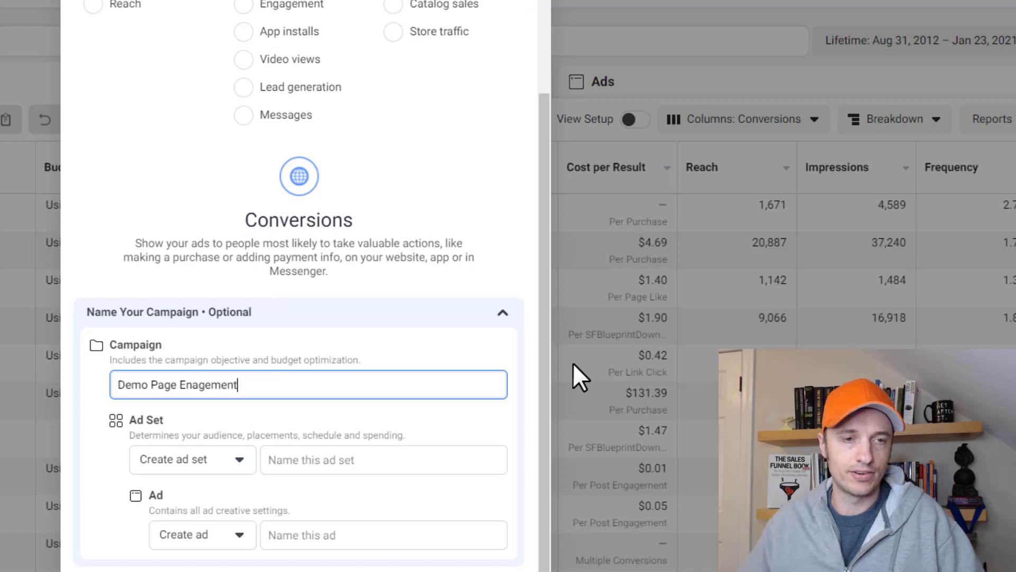
click(410, 457)
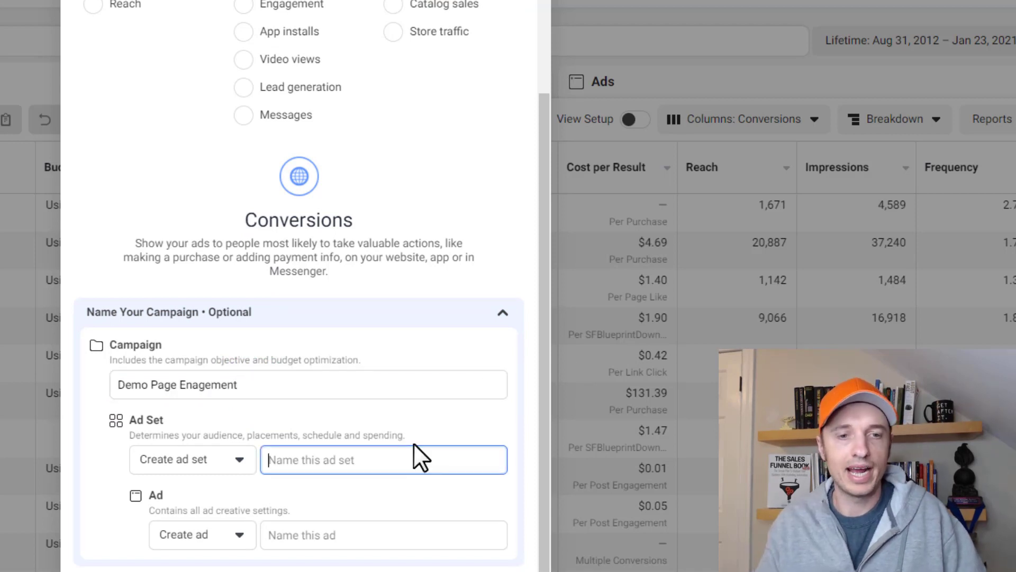
text(Engaged wit)
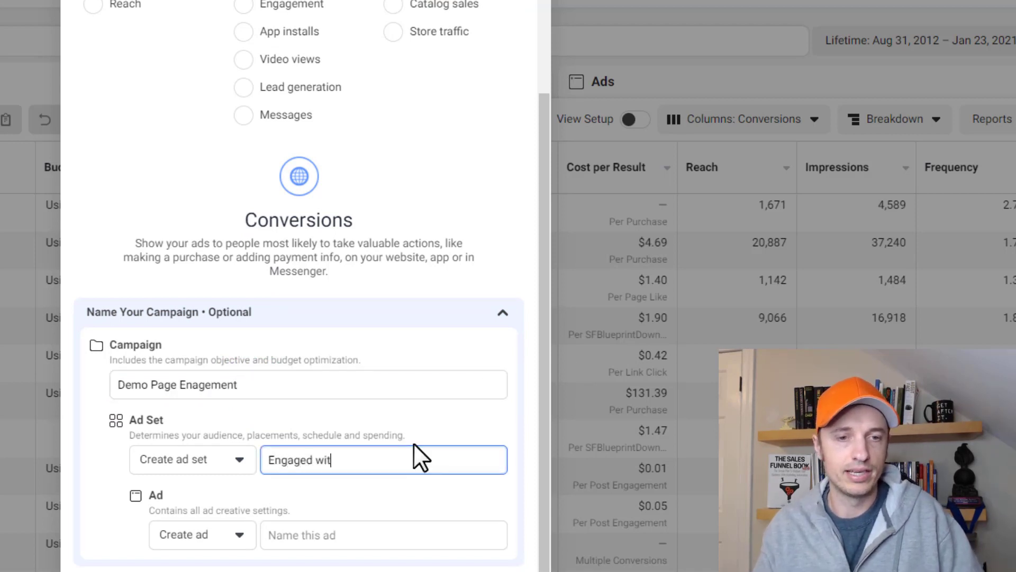
text(h page 7 days)
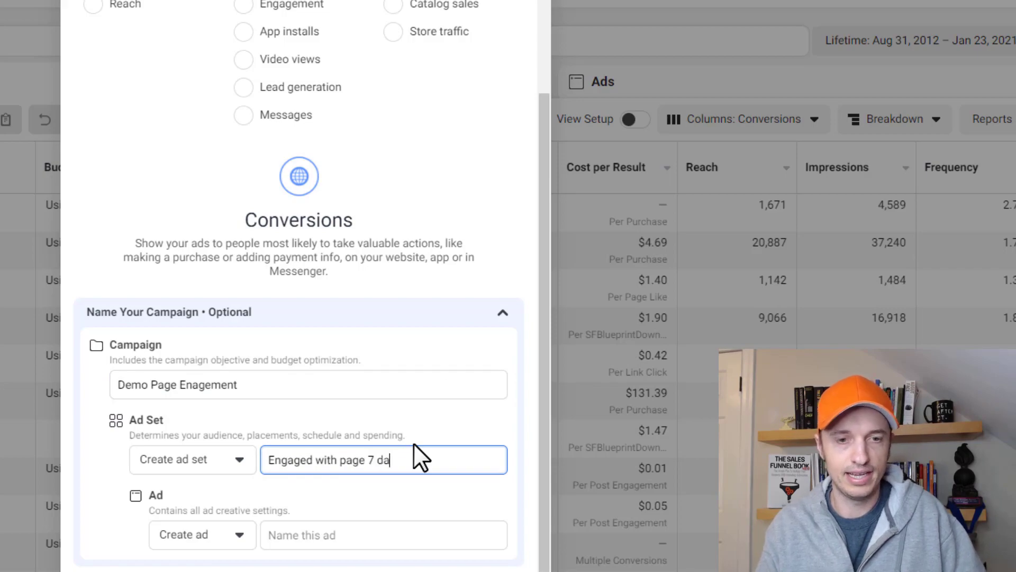
click(418, 533)
Name the ad 'Ad1' and create the campaign
text(Ad1)
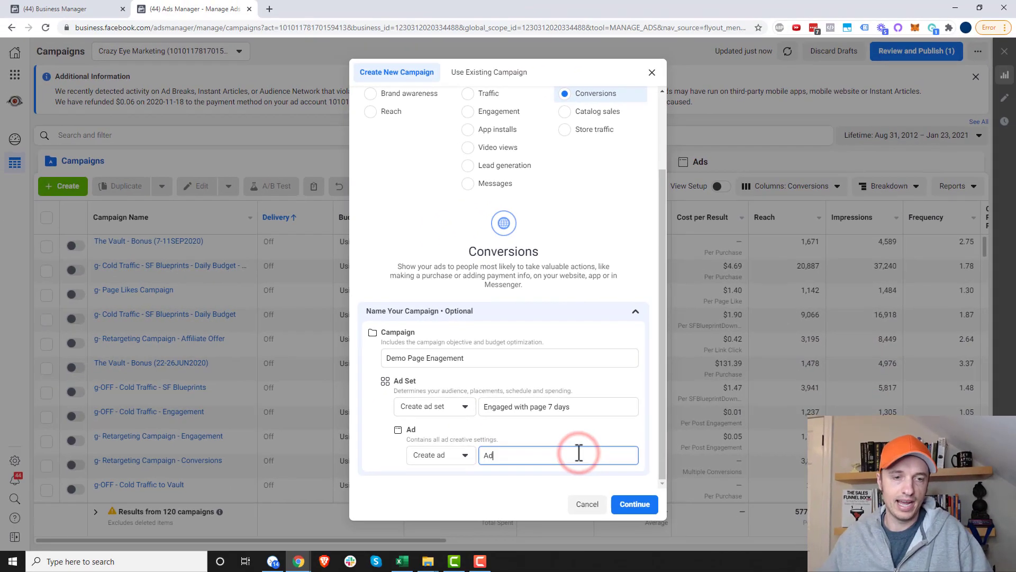
click(635, 503)
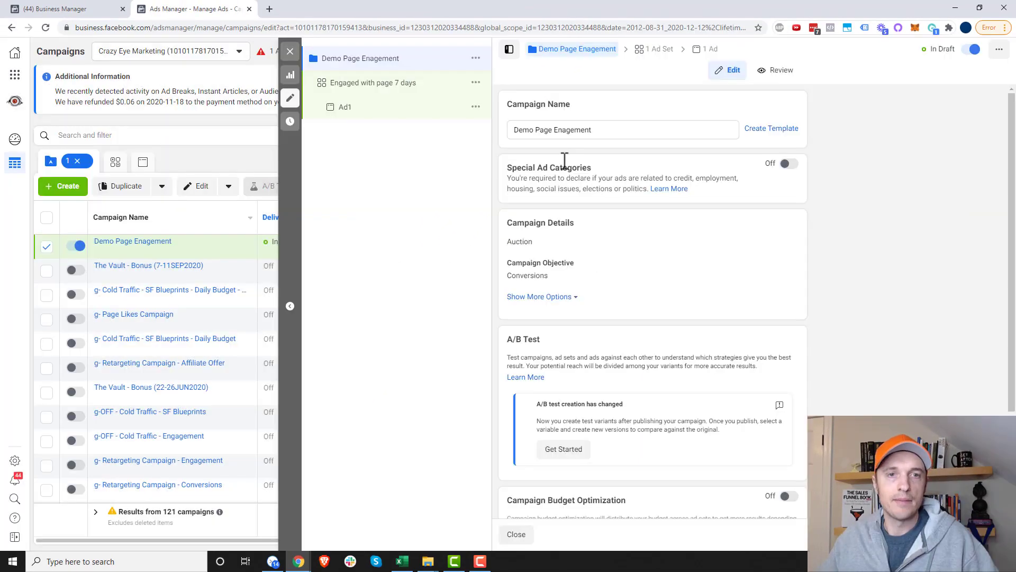
scroll(641, 194, down, 3)
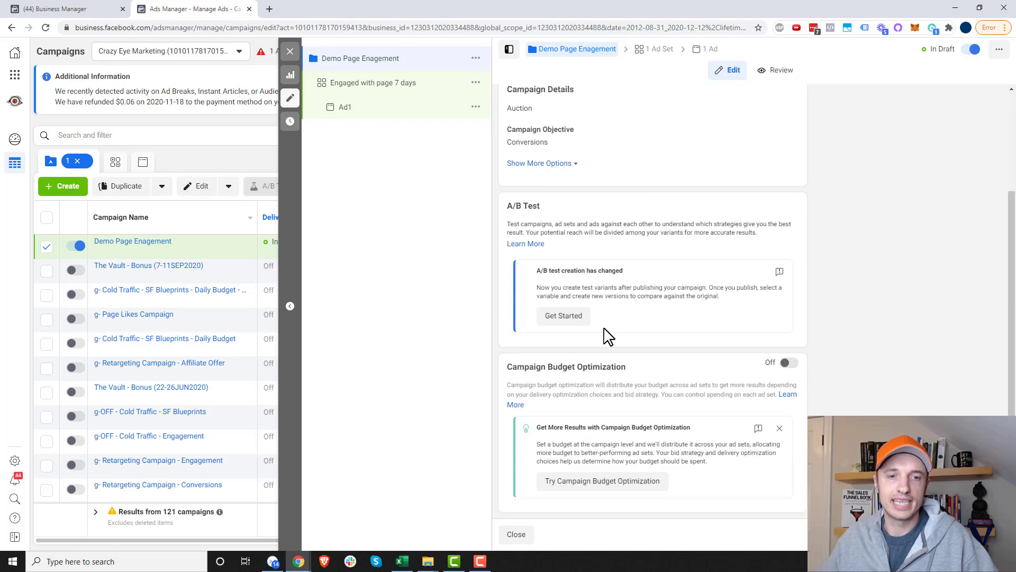
Open the 'Engaged with page 7 days' ad set and scroll down to its Audience section
click(399, 85)
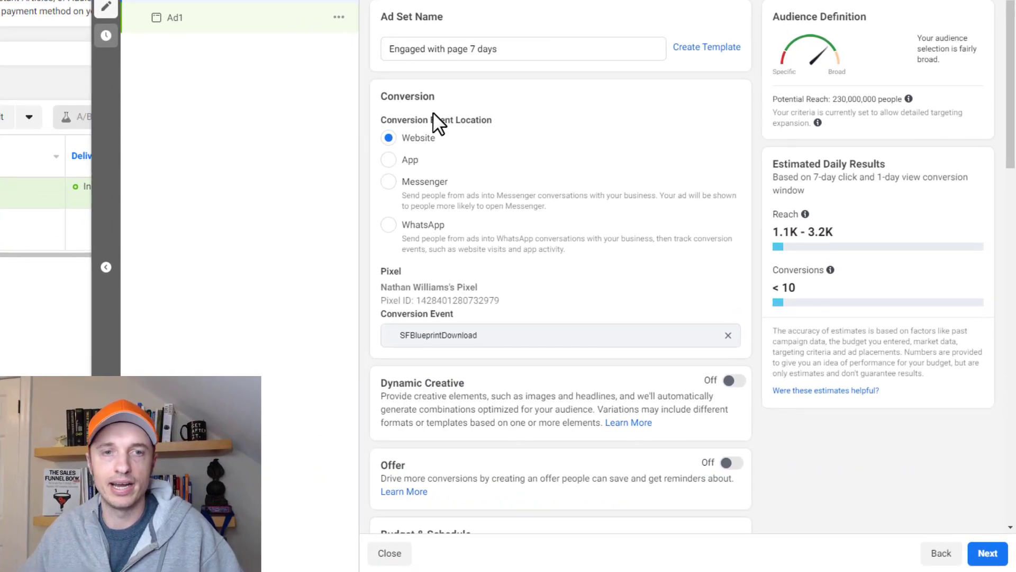
scroll(435, 124, down, 3)
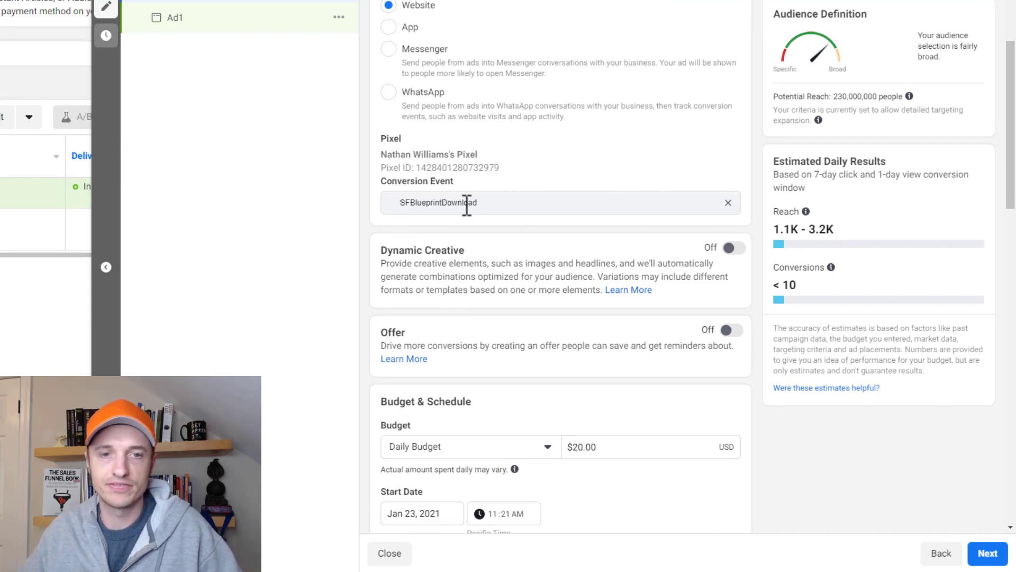
scroll(468, 204, down, 4)
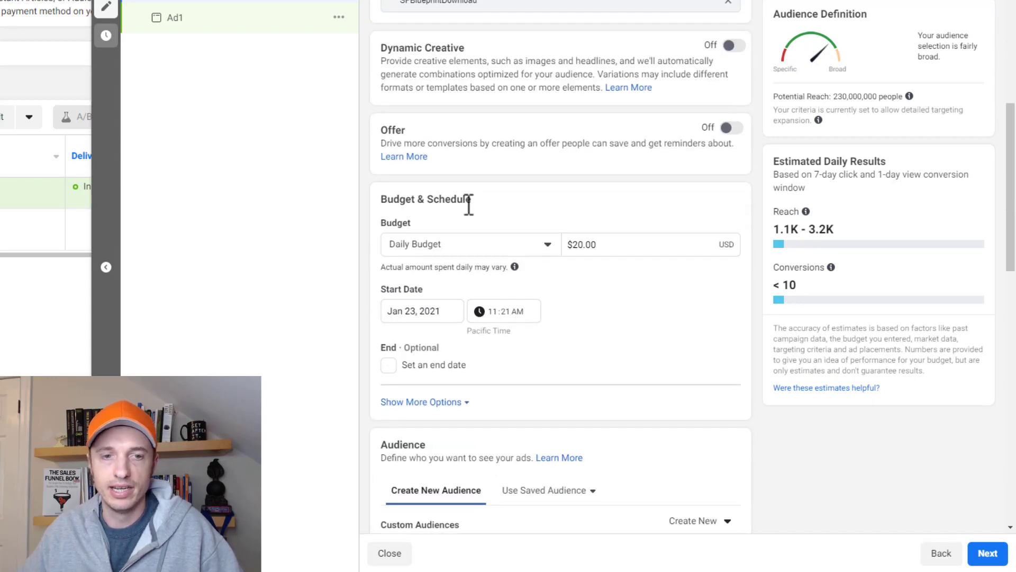
scroll(469, 205, down, 8)
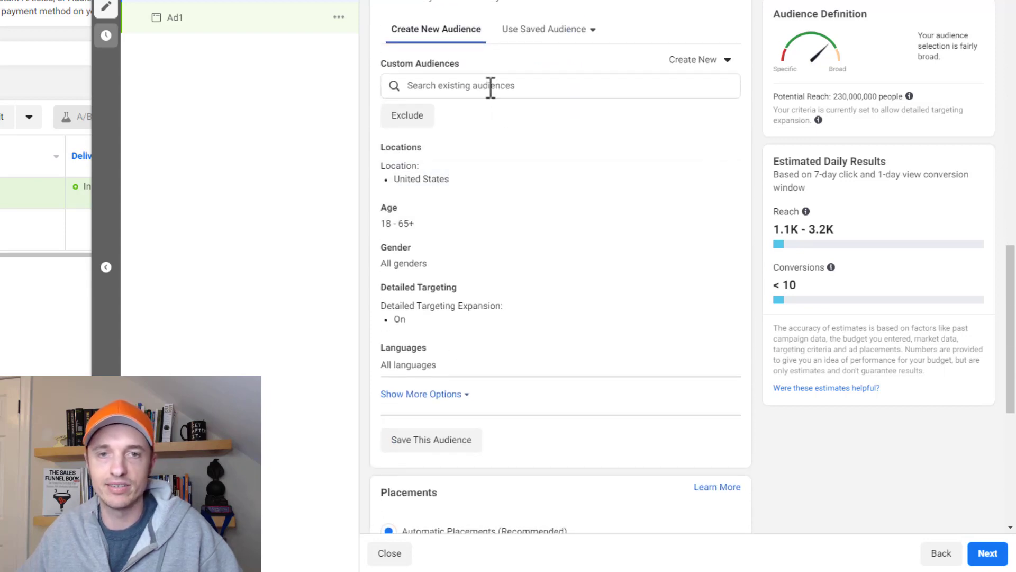
Add the saved 'Engaged with Page (7 days)' audience to the ad set's Custom Audiences
click(490, 86)
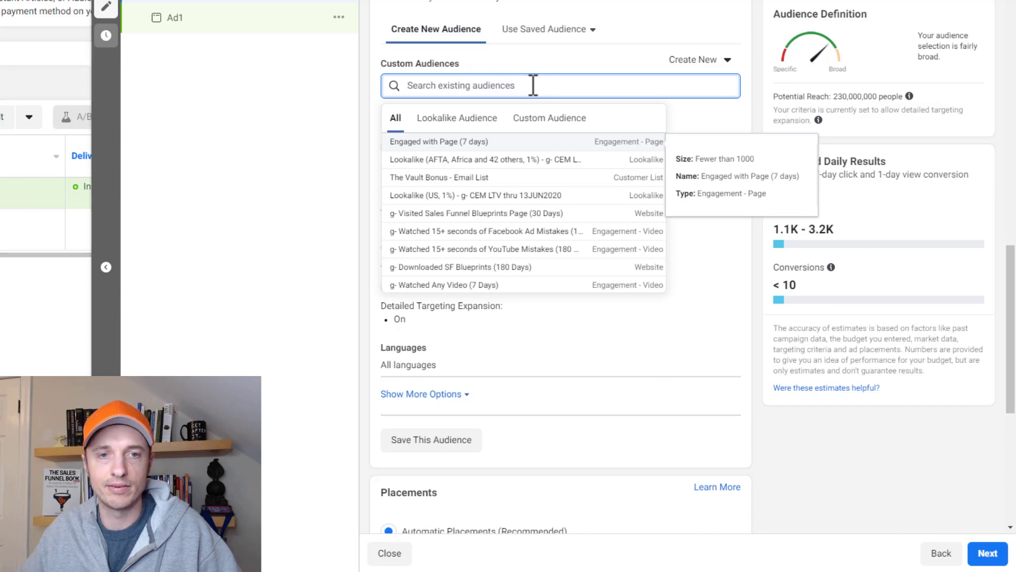
click(473, 142)
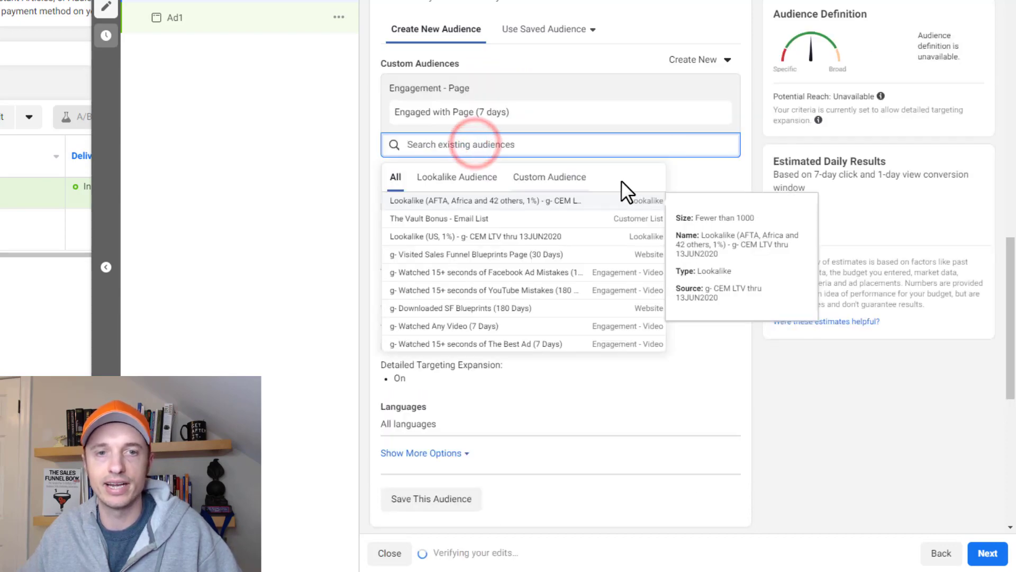
click(623, 62)
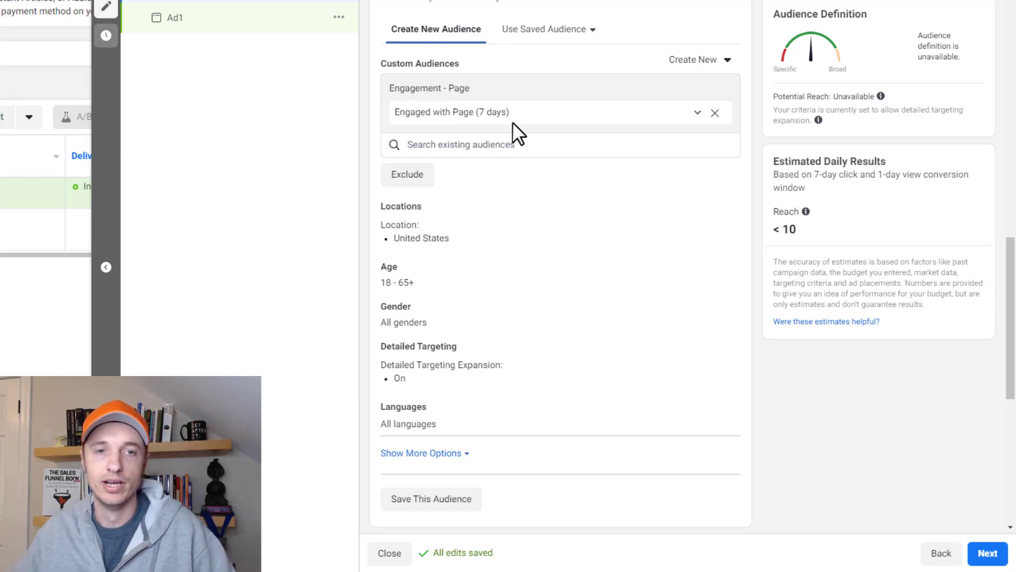
Switch 'Engaged with Page (7 days)' to an excluded audience and review the ad set's remaining settings
click(697, 112)
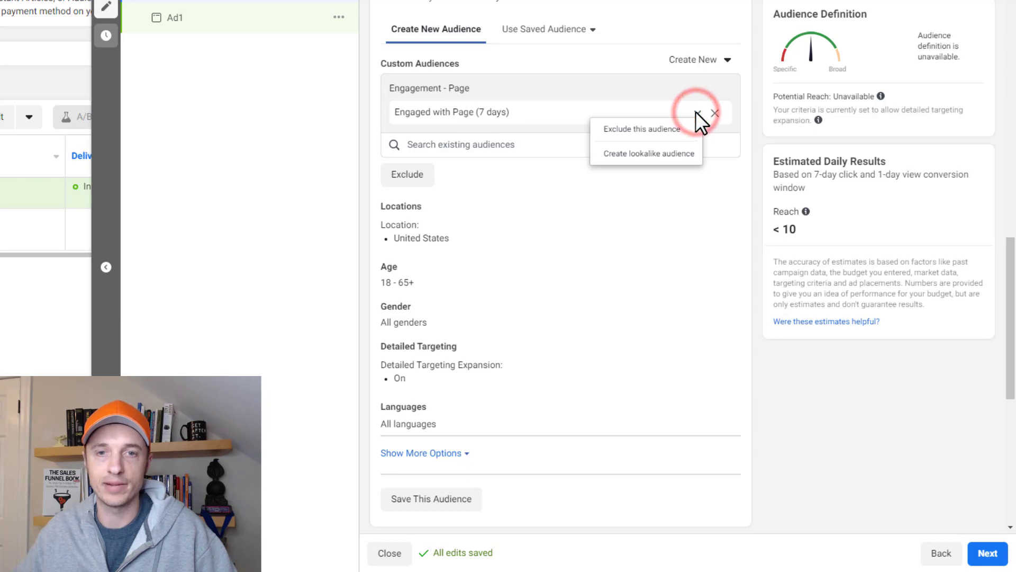
click(659, 130)
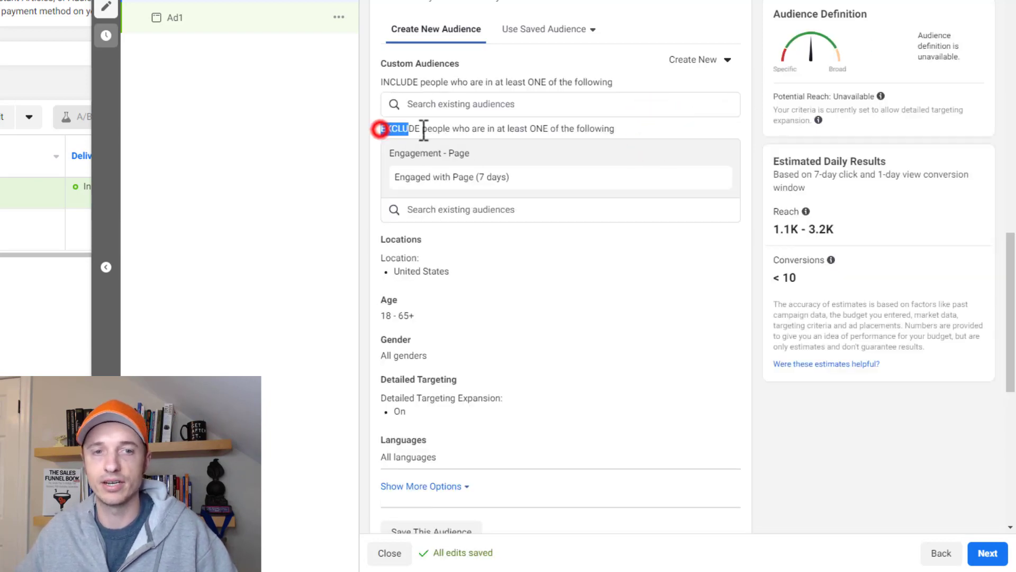
drag(426, 131, 601, 129)
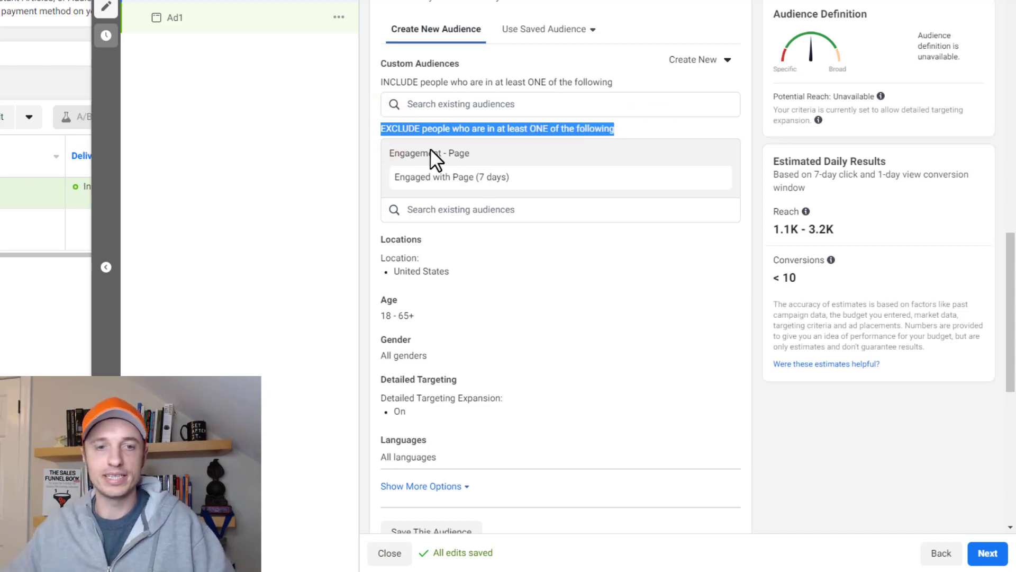
scroll(436, 160, down, 1)
scroll(436, 161, down, 2)
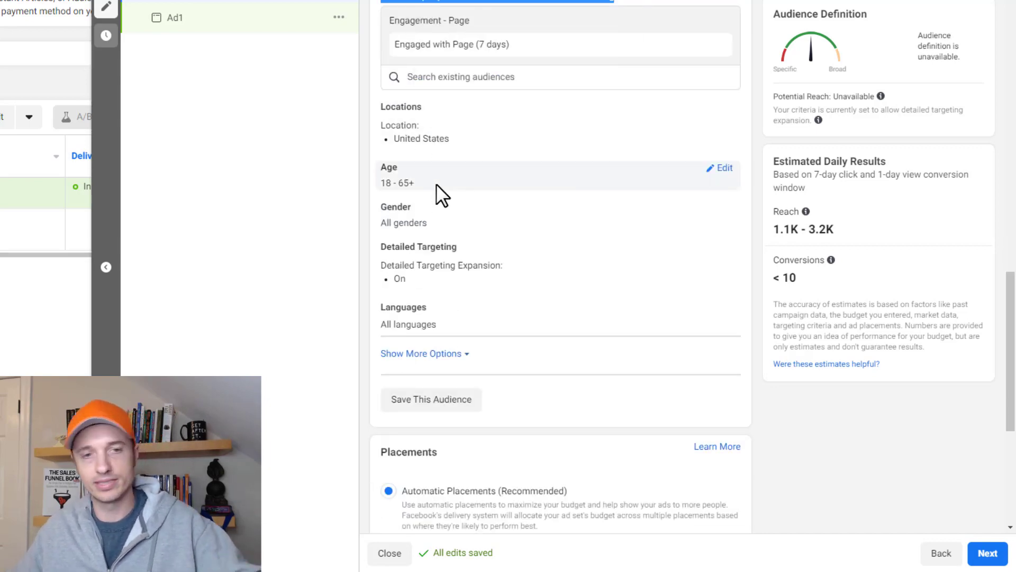
mouse_move(463, 247)
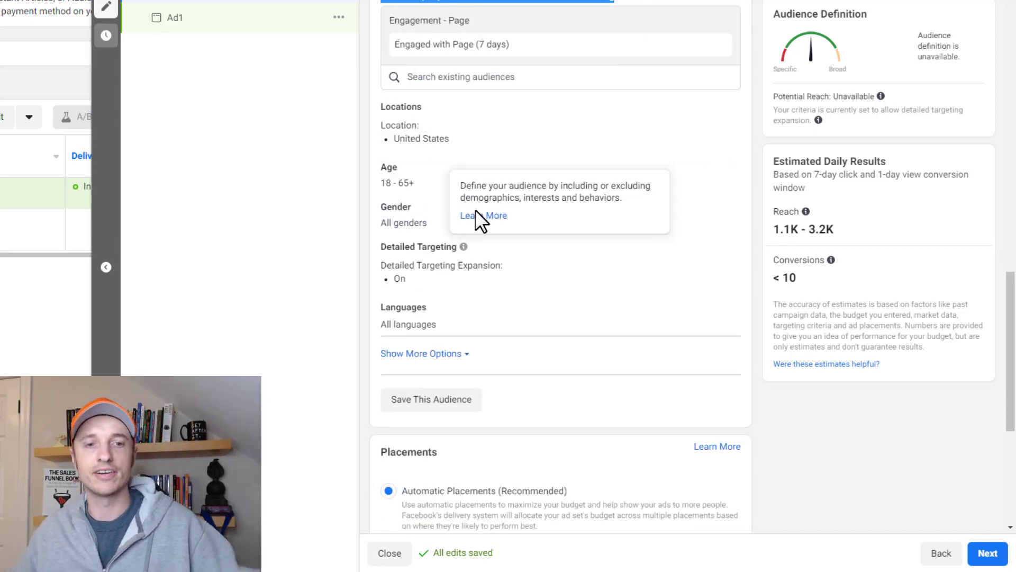
scroll(484, 249, down, 3)
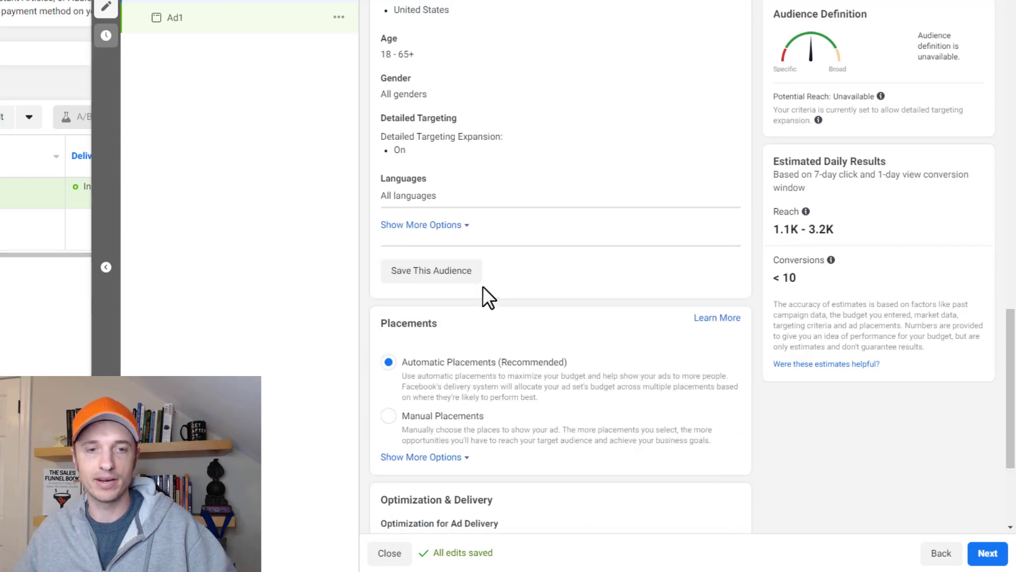
Expand the extra audience targeting options in the ad set
click(439, 221)
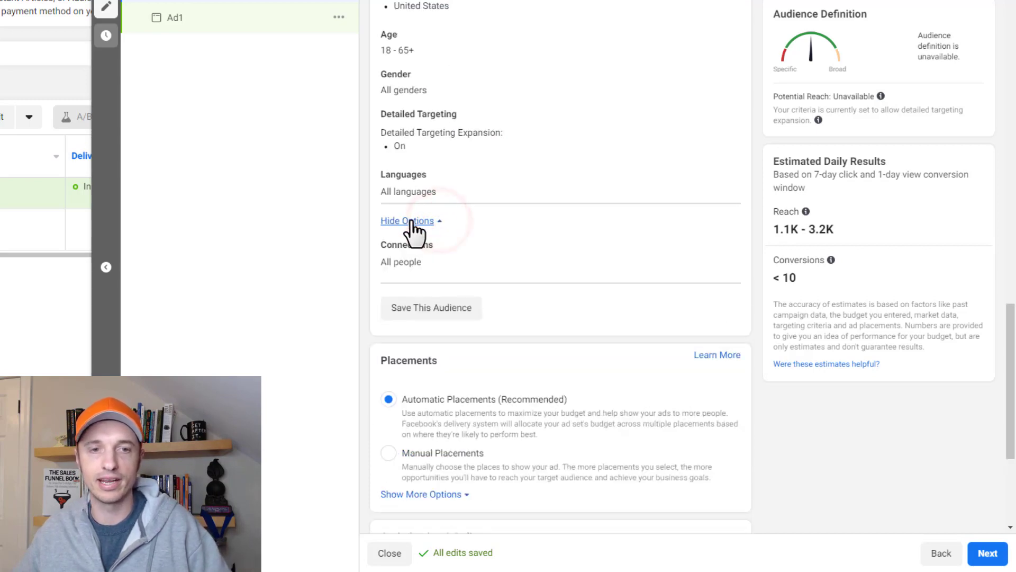
click(430, 221)
click(445, 220)
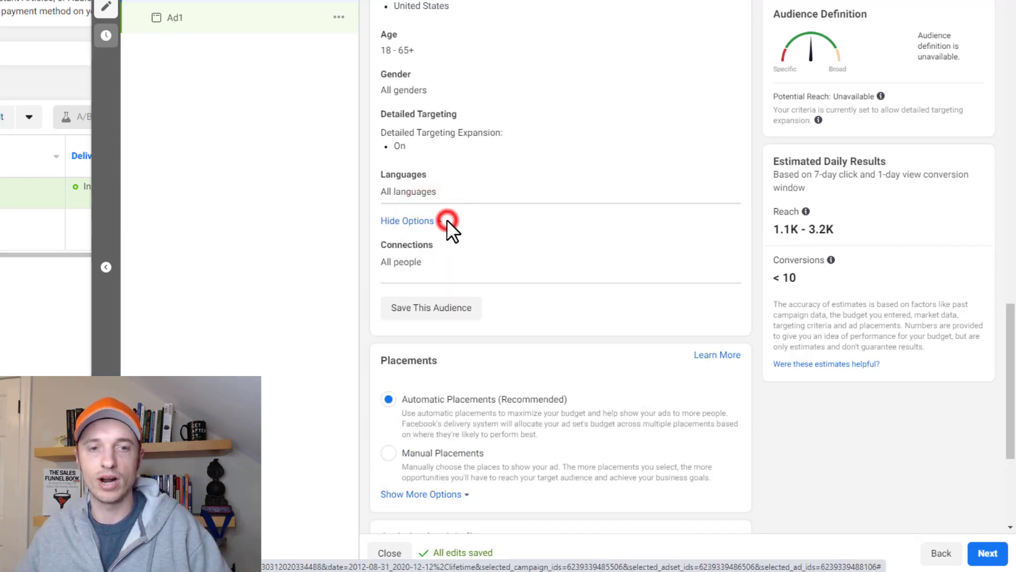
scroll(404, 200, down, 1)
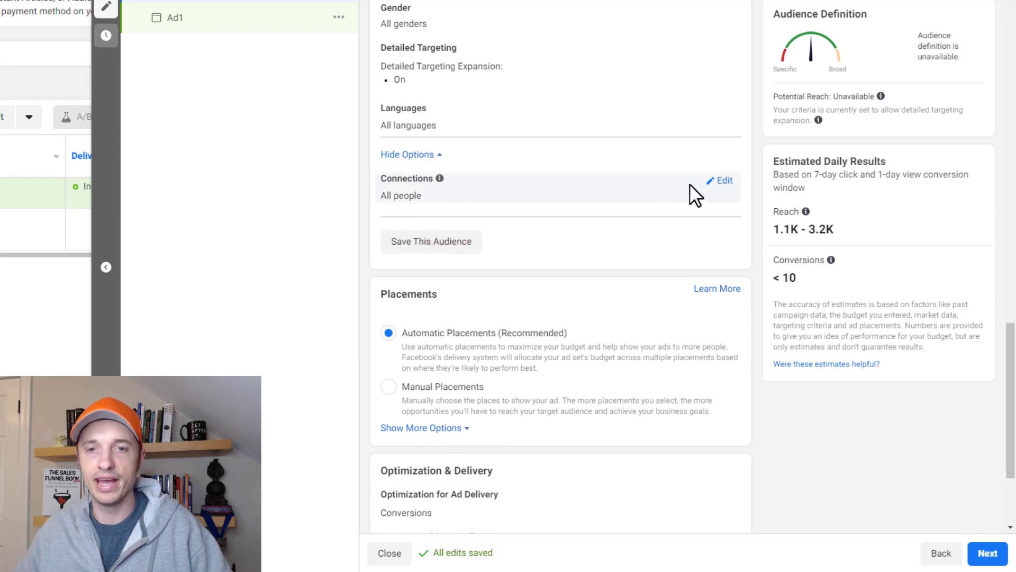
Edit Connections and browse the connection types, leaving none selected
click(722, 181)
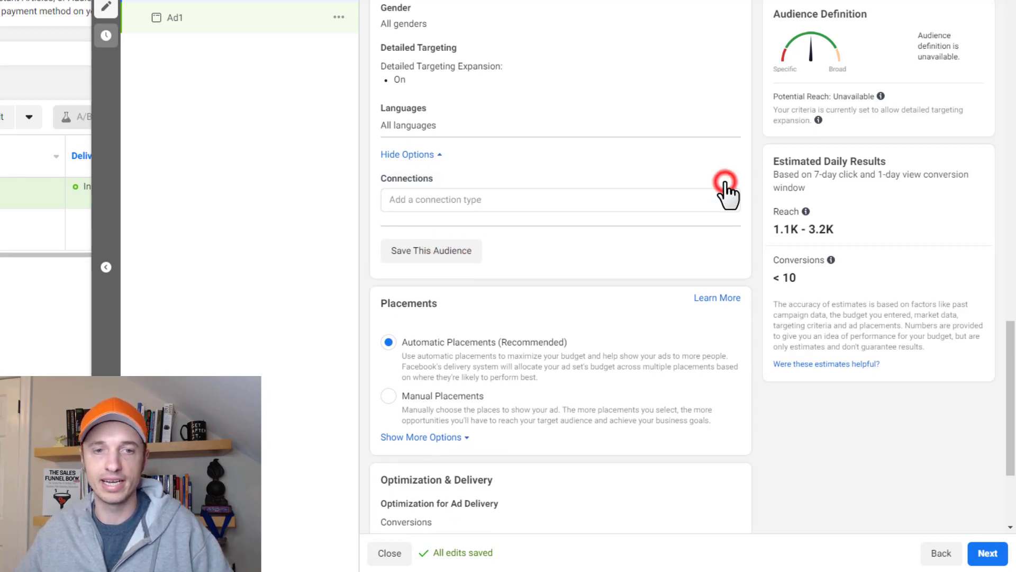
click(690, 201)
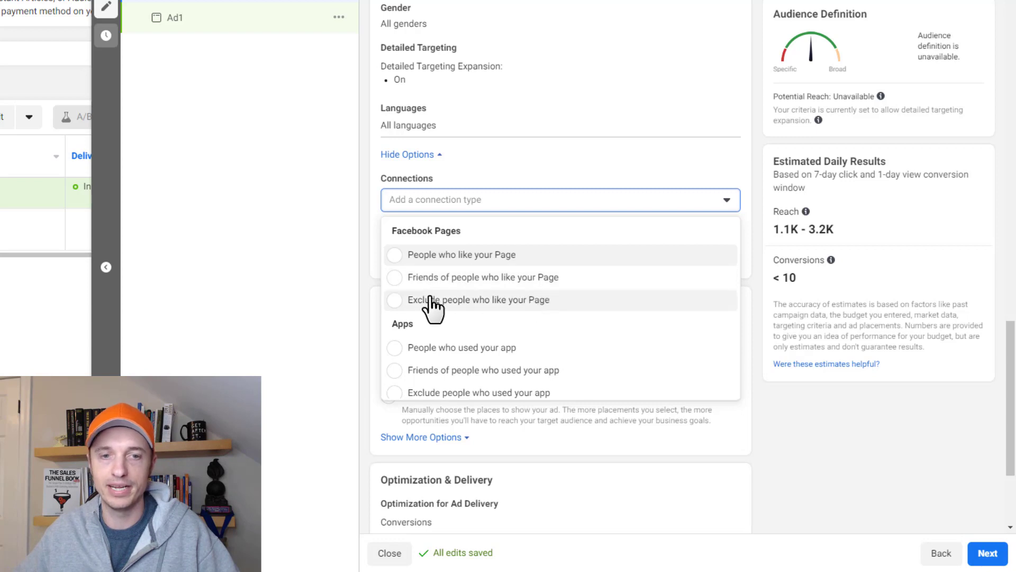
scroll(500, 315, down, 2)
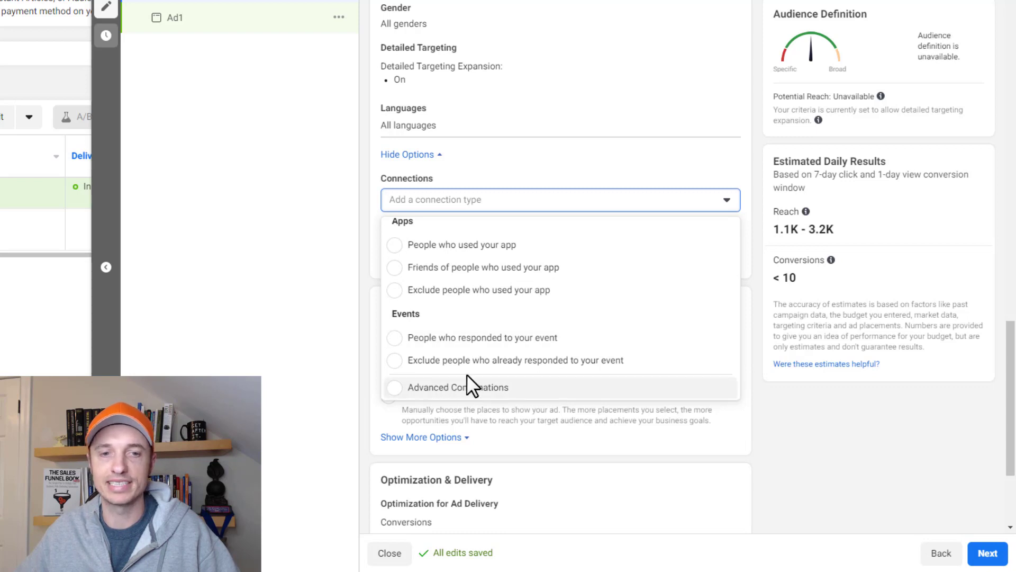
scroll(468, 379, up, 3)
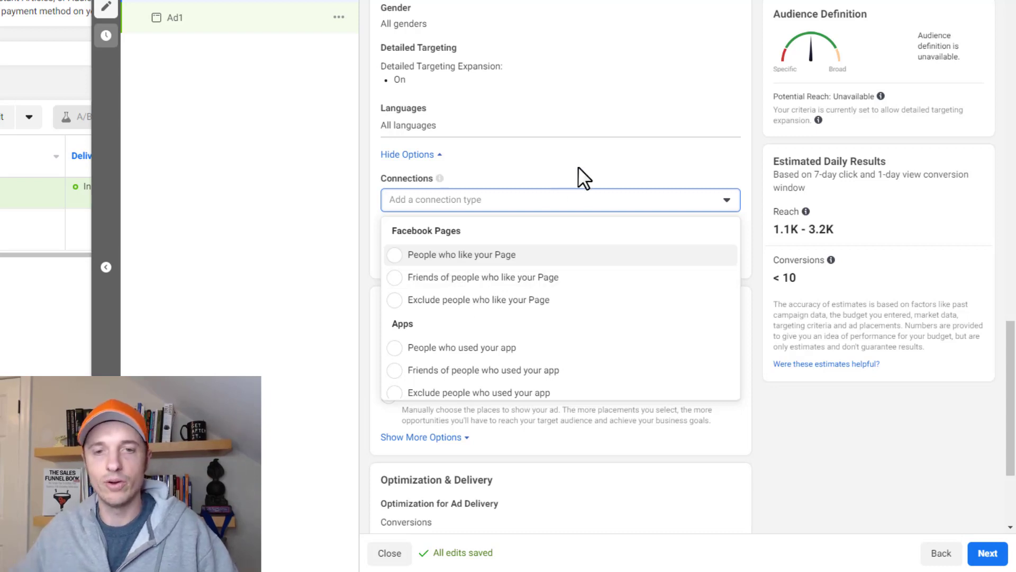
click(592, 176)
scroll(593, 180, down, 3)
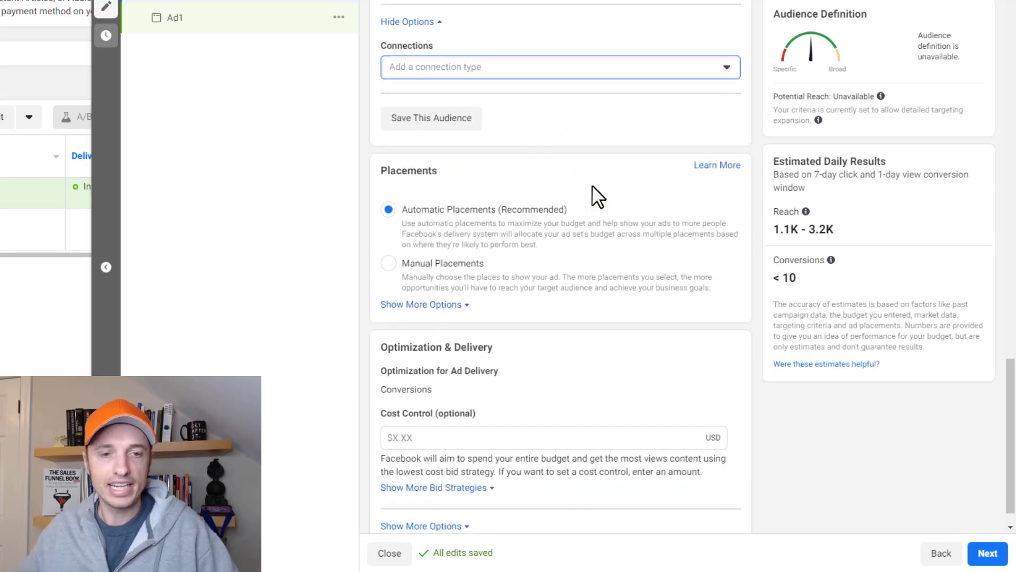